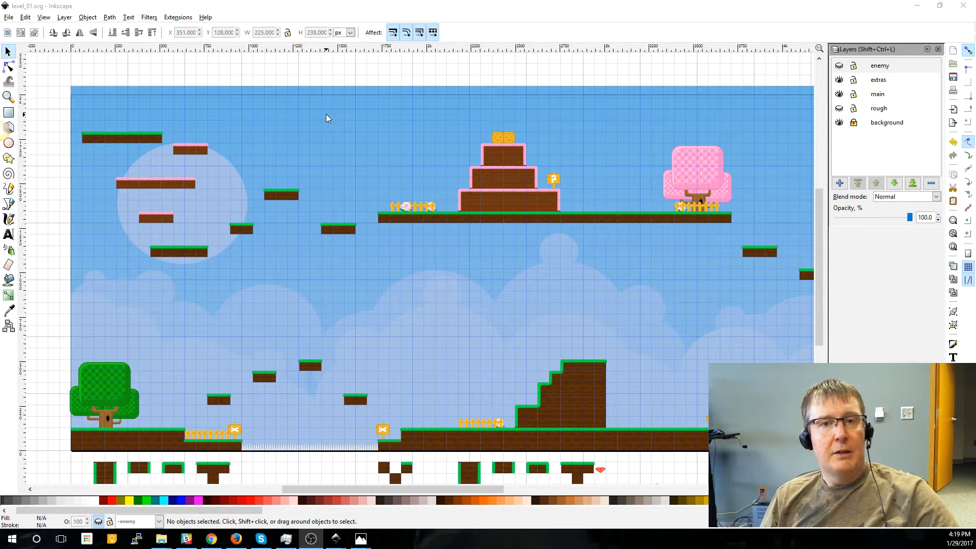
Step: Hide the extras, main and background layers and show the rough layer
left_click(72, 9)
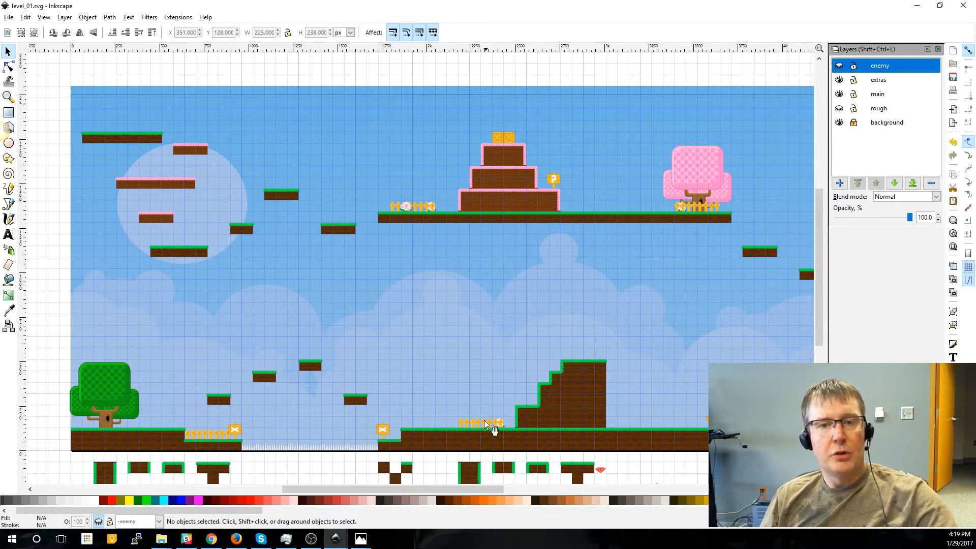
mouse_move(460, 490)
left_mouse_down()
mouse_move(433, 490)
mouse_move(451, 487)
left_mouse_up()
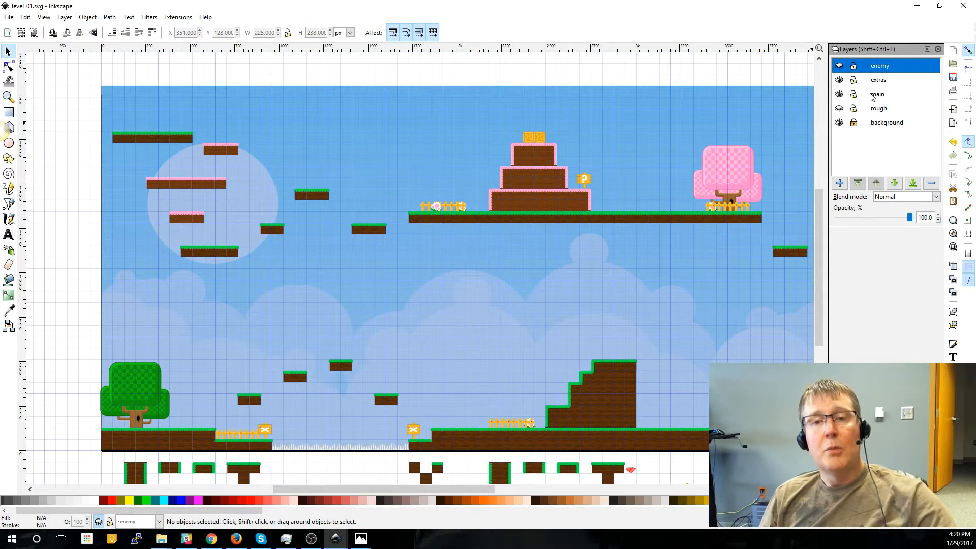
left_click(839, 80)
left_click(840, 94)
left_click(839, 122)
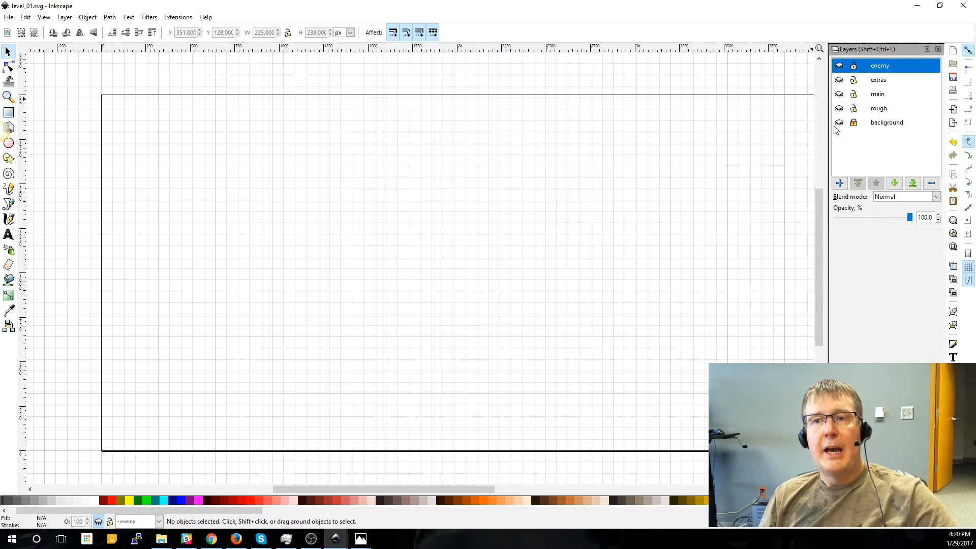
left_click(519, 208)
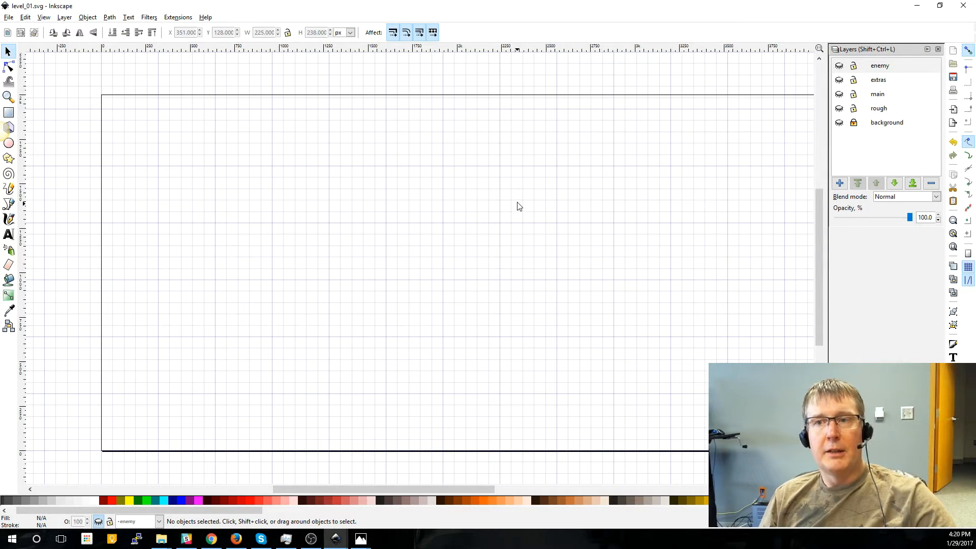
left_click(841, 109)
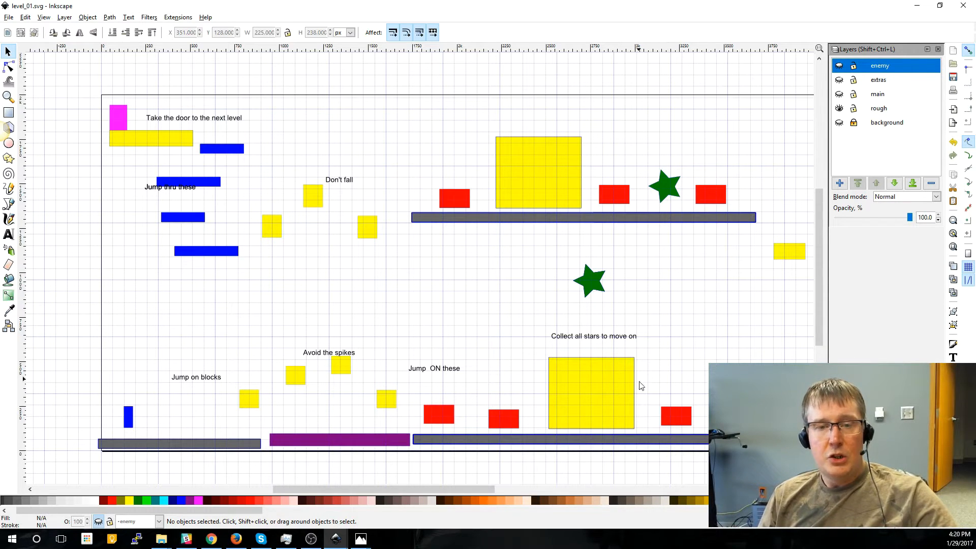
Step: Switch to Photos to examine the Platformer3.png tileset, then return to the level layout in Inkscape
left_click(361, 538)
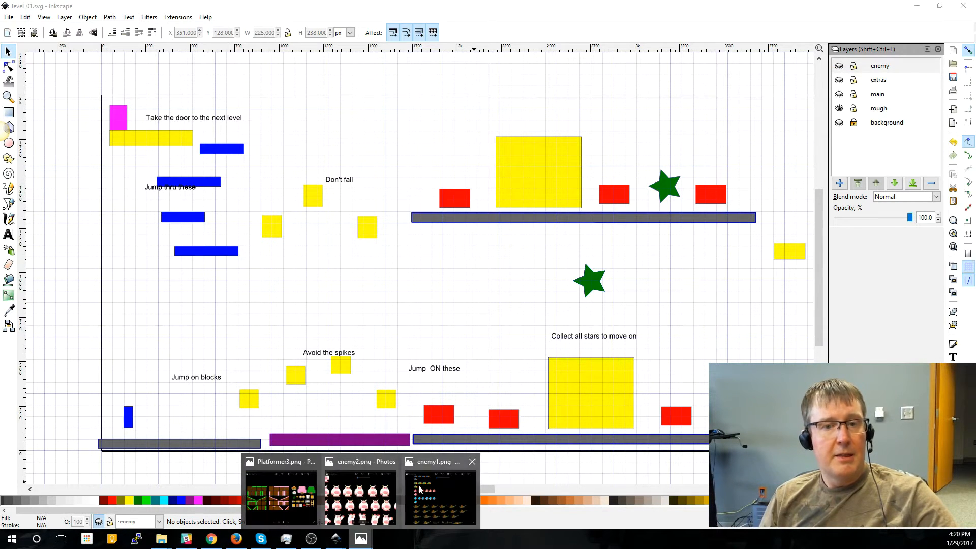
left_click(271, 493)
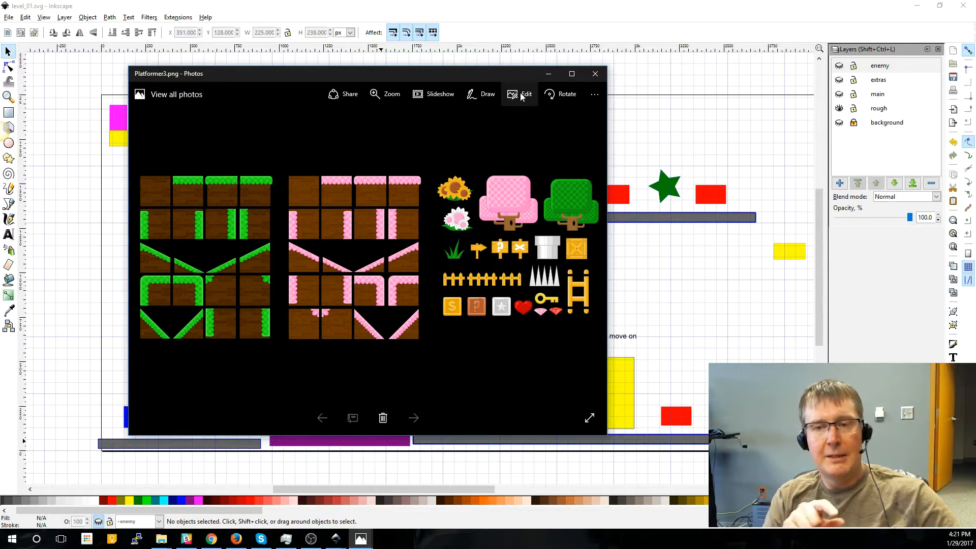
left_click(551, 19)
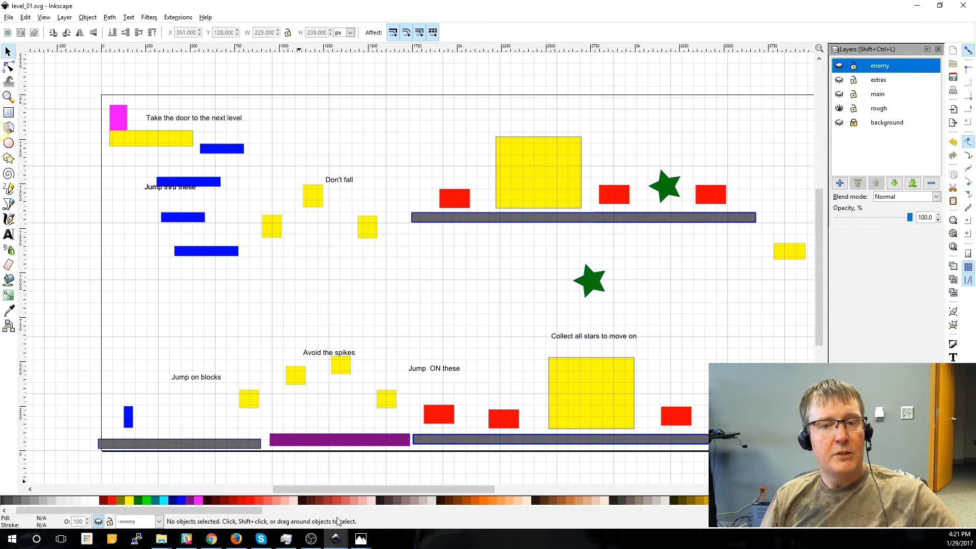
left_click(360, 539)
left_click(311, 486)
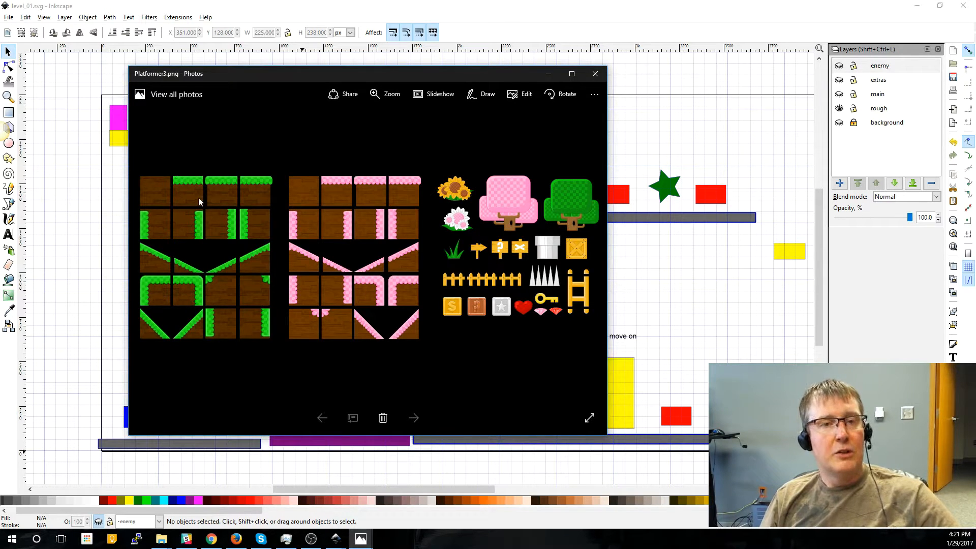
left_click(595, 19)
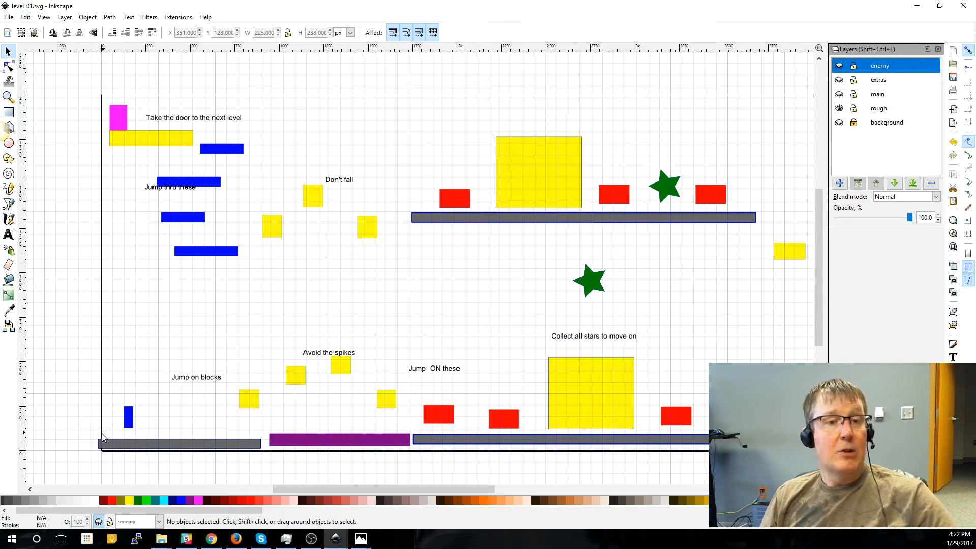
Step: Move the small blue rectangle above the first grey ground bar to X 77.5 px, keeping its height above the ground
scroll(103, 438, "up", 3)
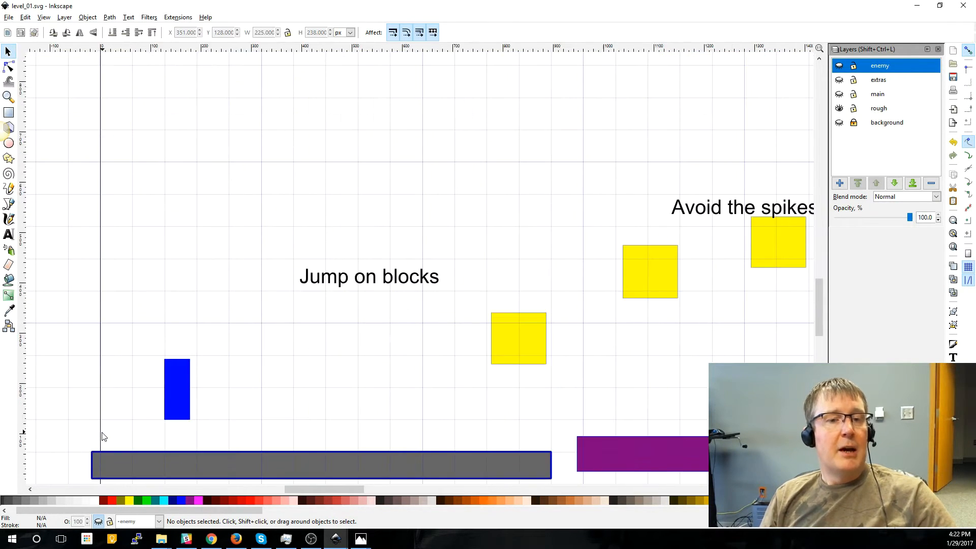
scroll(207, 427, "down", 2)
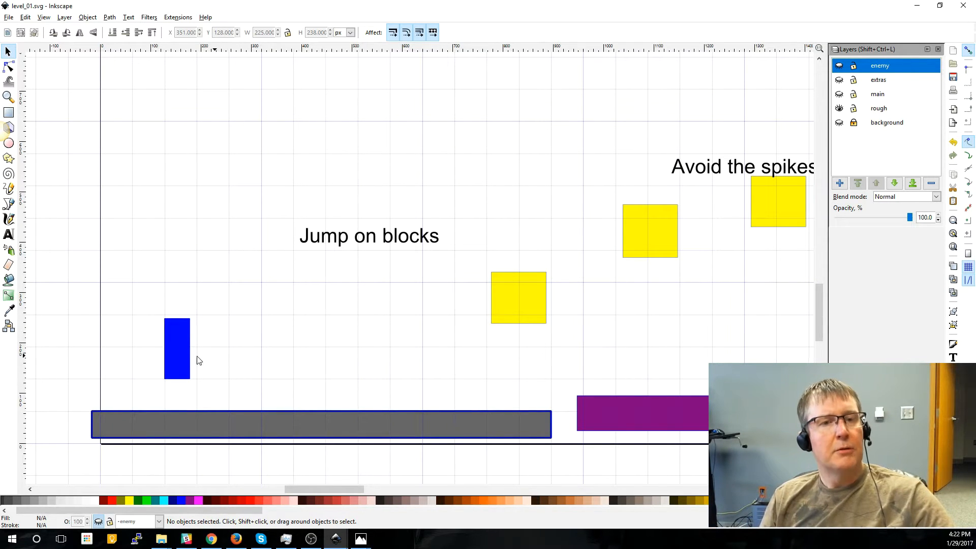
left_click(169, 342)
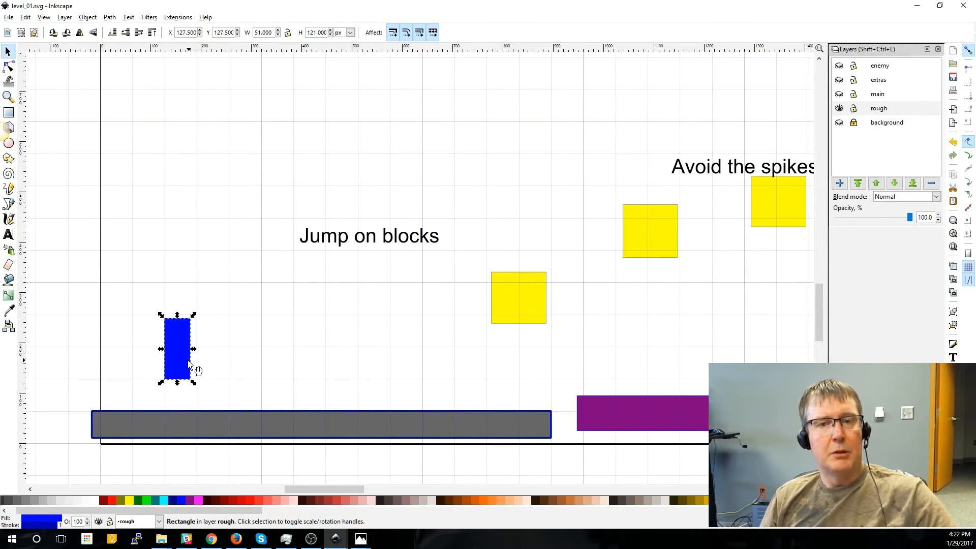
left_click_drag(186, 359, 617, 349)
left_click_drag(679, 347, 171, 360)
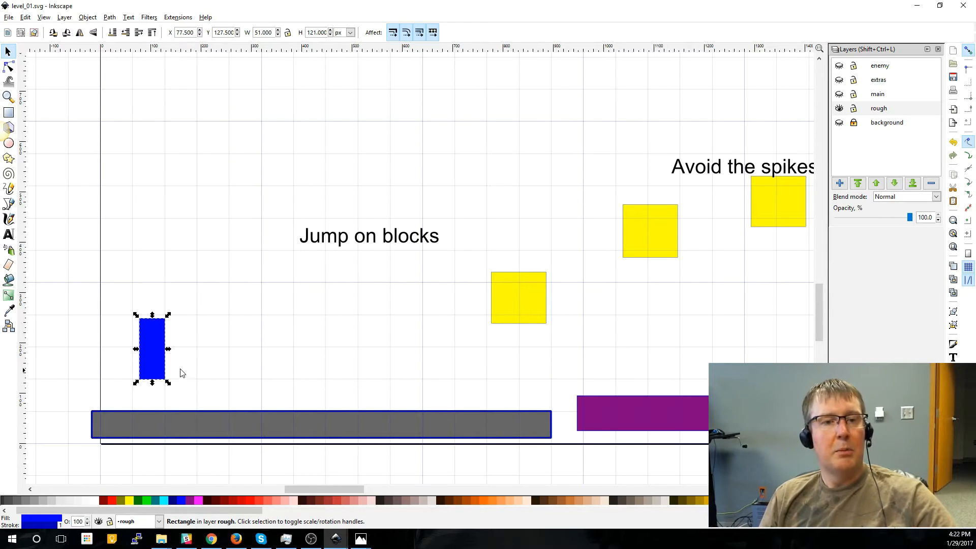
Step: Examine the start of the rough layout: the first ground bar, the yellow jump blocks and the purple spike strip
left_click(108, 413)
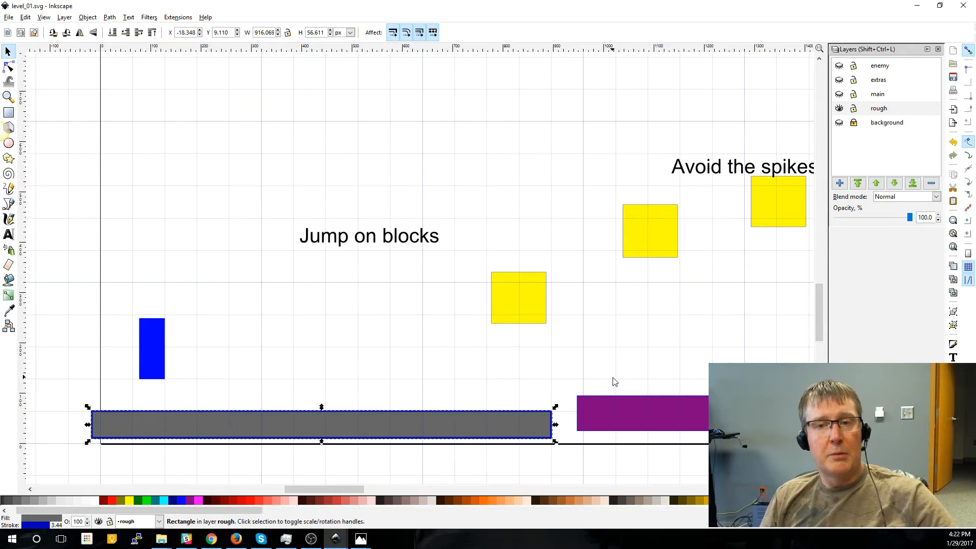
left_click(536, 312)
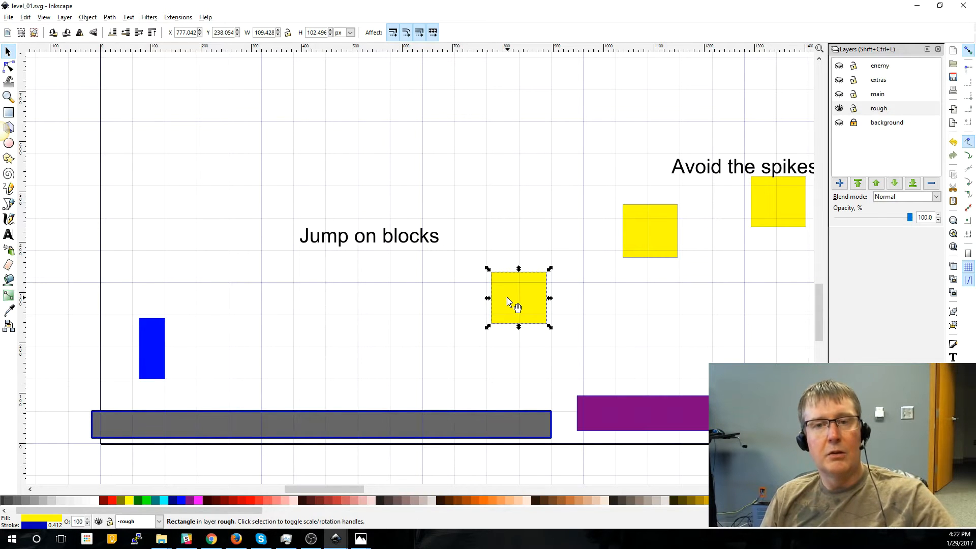
left_click(293, 429)
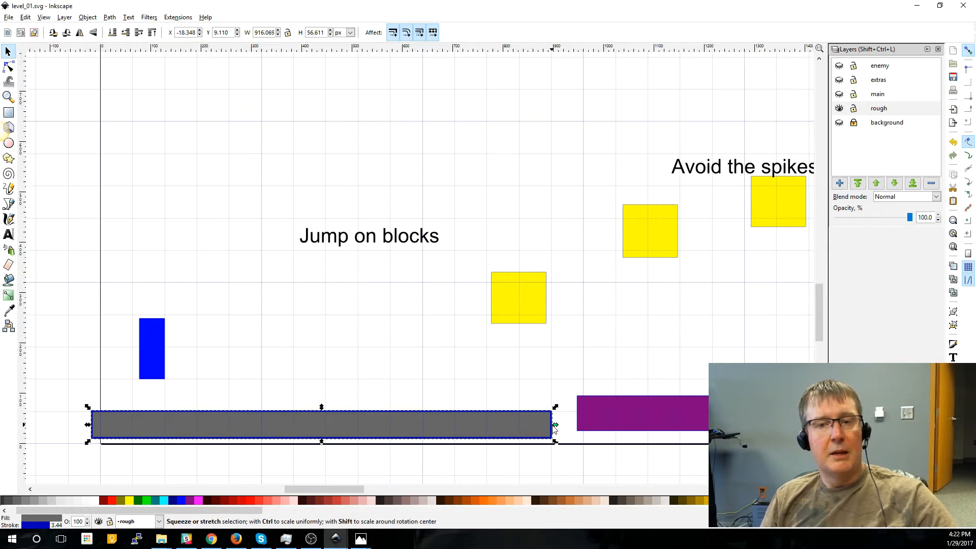
left_click(632, 419)
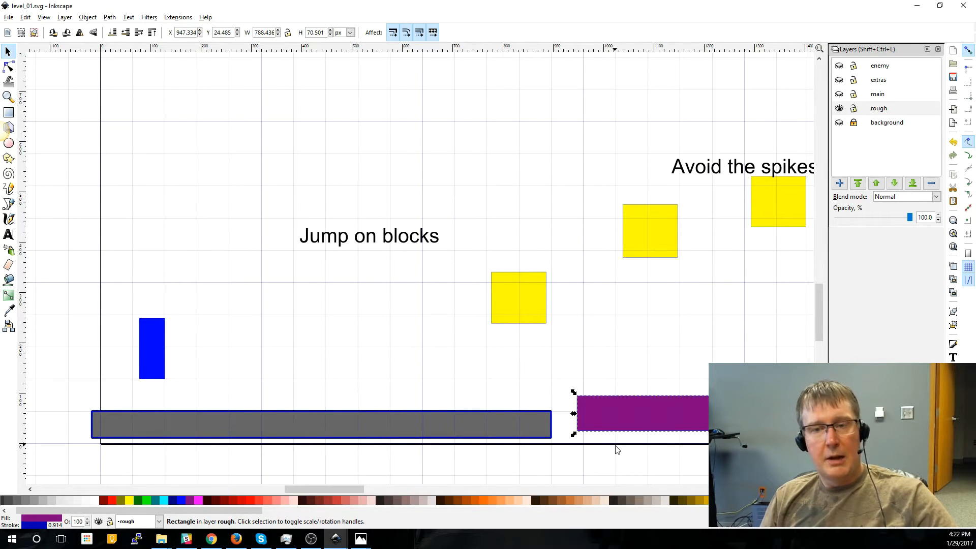
left_click_drag(346, 489, 375, 494)
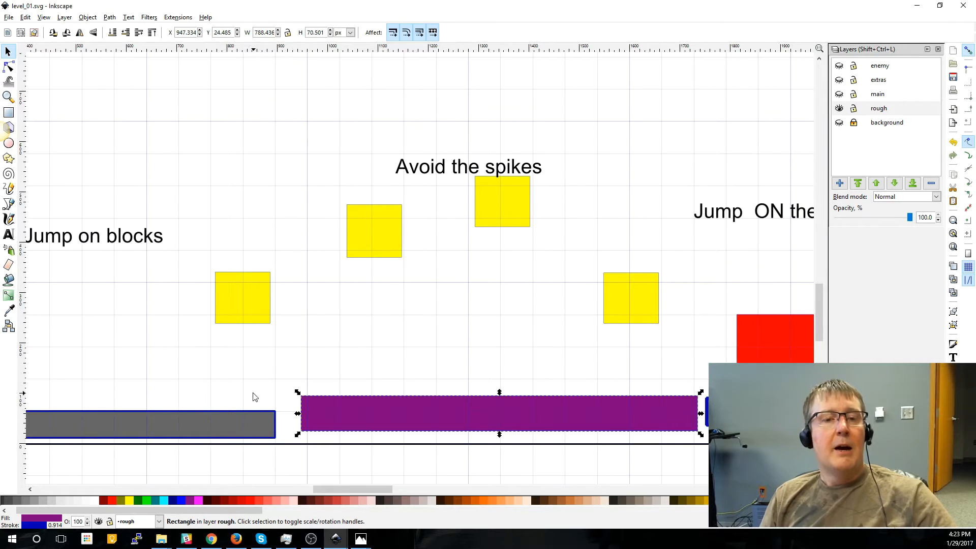
scroll(194, 319, "down", 1)
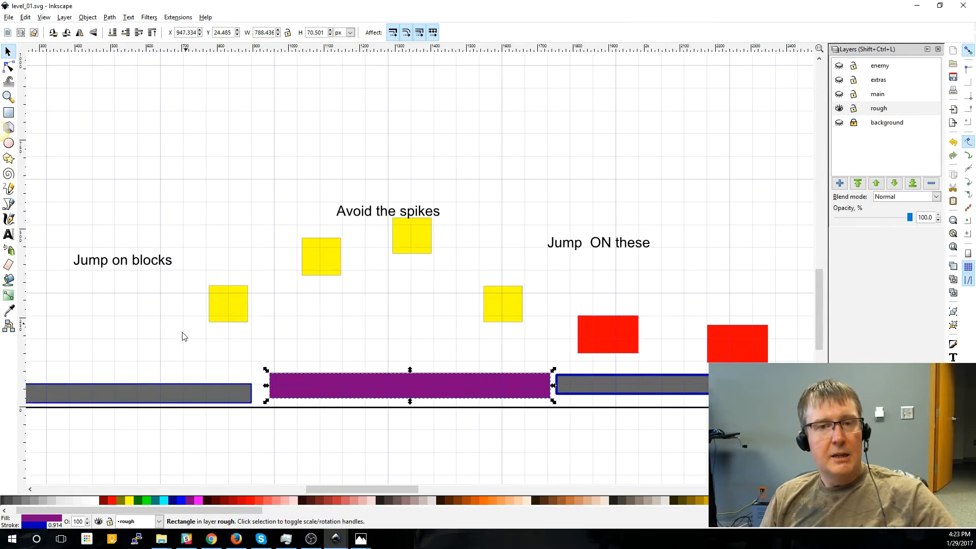
scroll(295, 285, "up", 2)
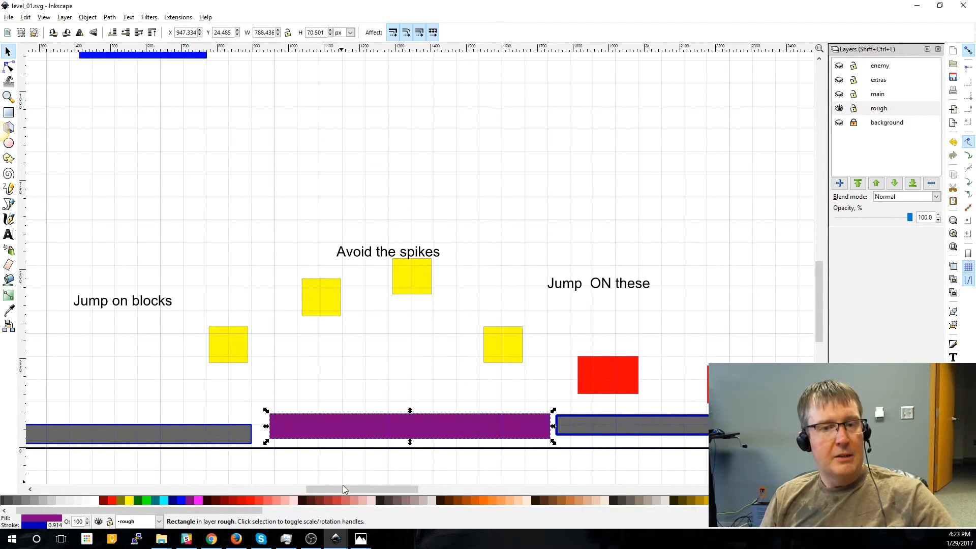
left_click_drag(342, 488, 318, 488)
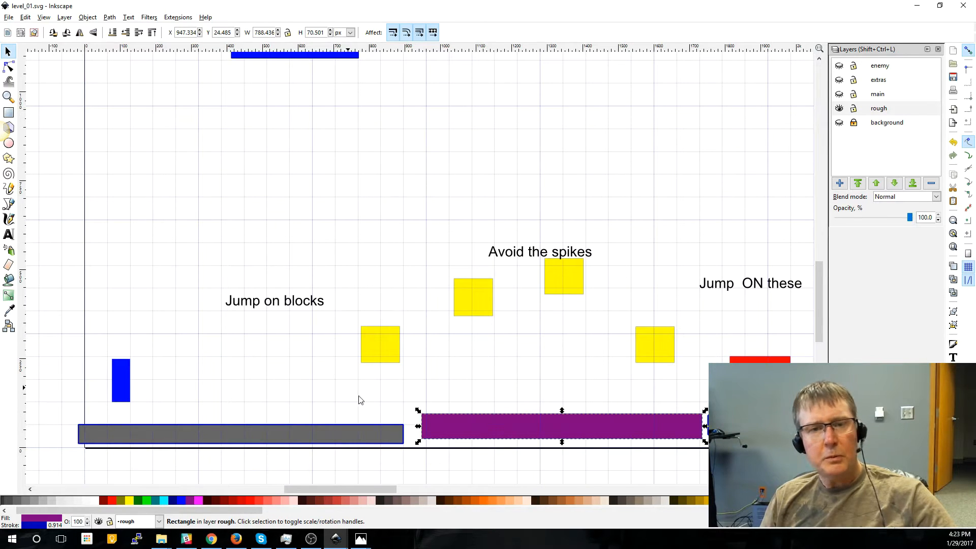
Step: Examine the lower route past the red blocks and stars to the level's far end, and the yellow blocks climbing from there
scroll(414, 487, "right", 8)
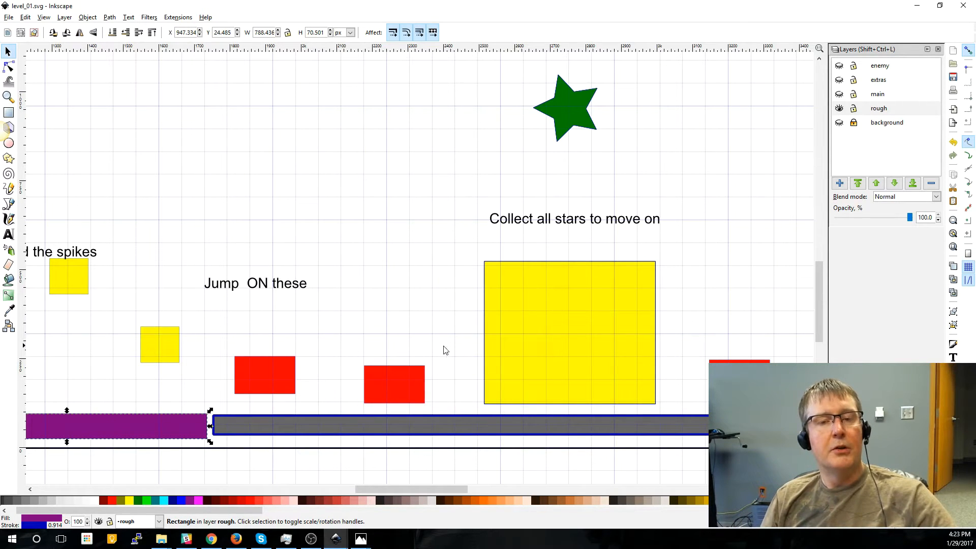
left_click(165, 351)
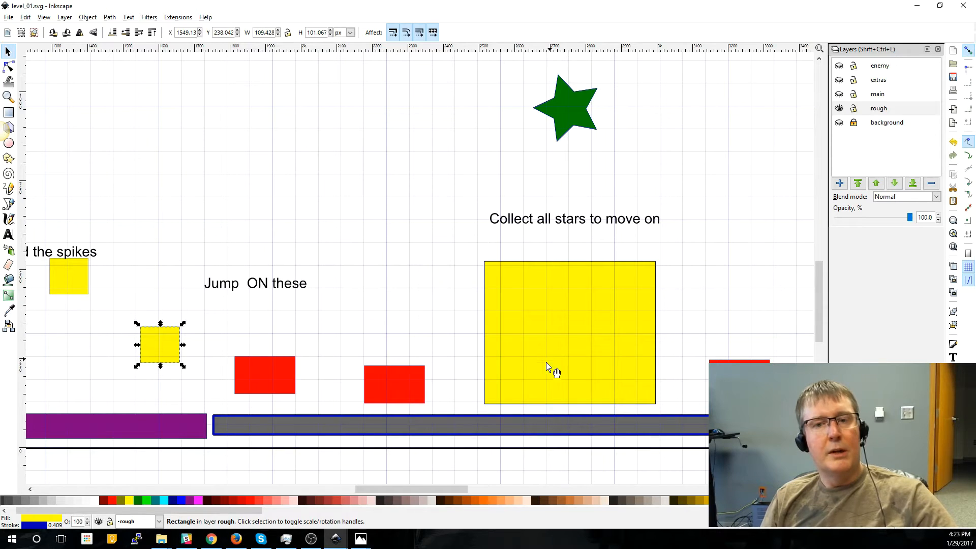
left_click_drag(389, 489, 435, 491)
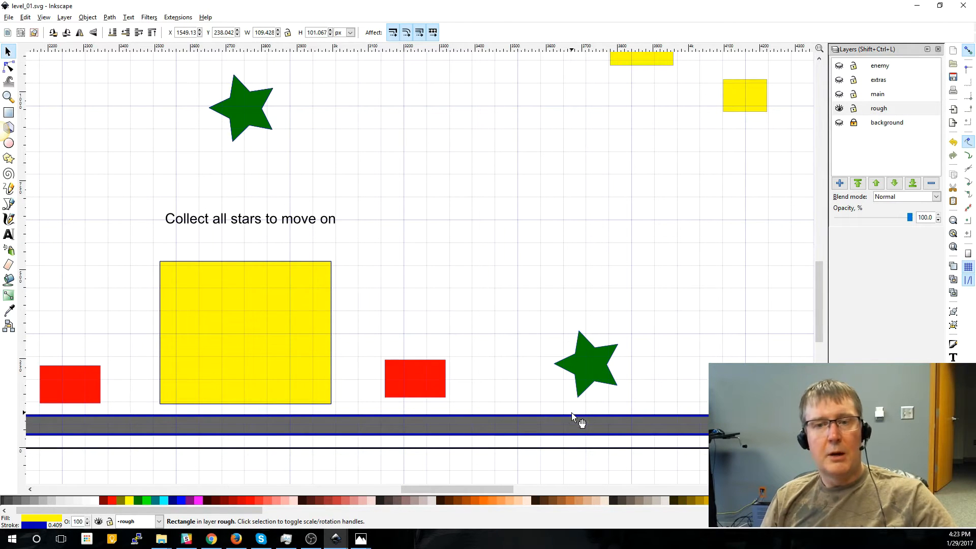
left_click_drag(468, 486, 516, 484)
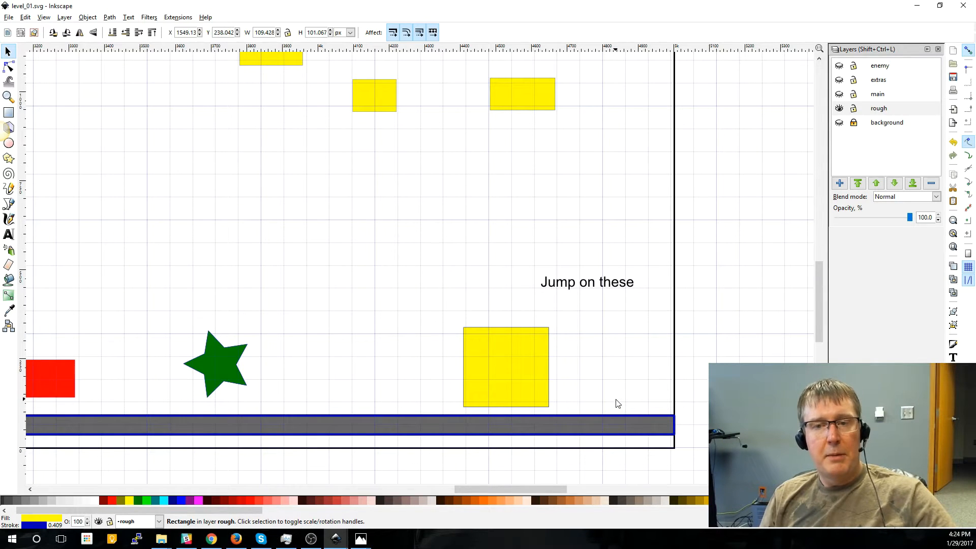
left_click_drag(820, 305, 816, 247)
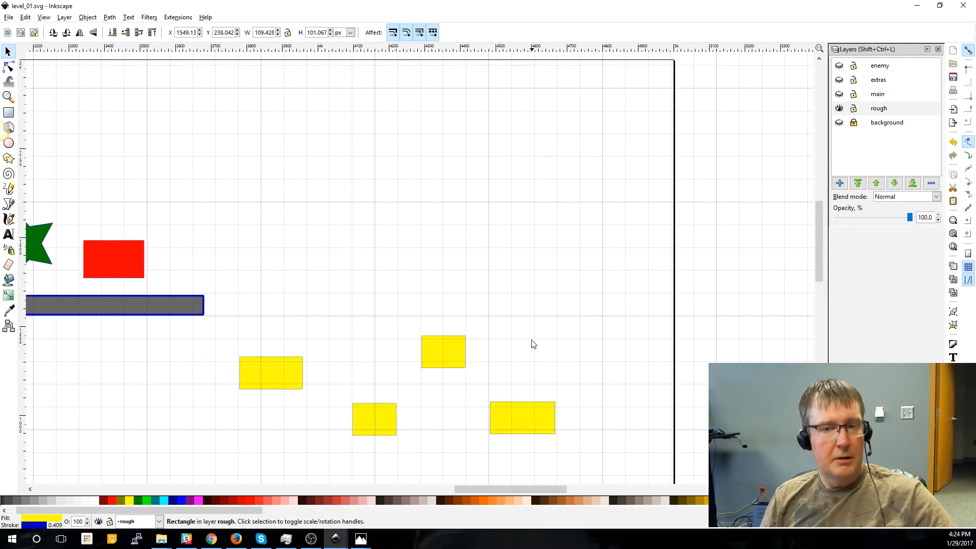
scroll(509, 330, "down", 8)
scroll(543, 378, "down", 1)
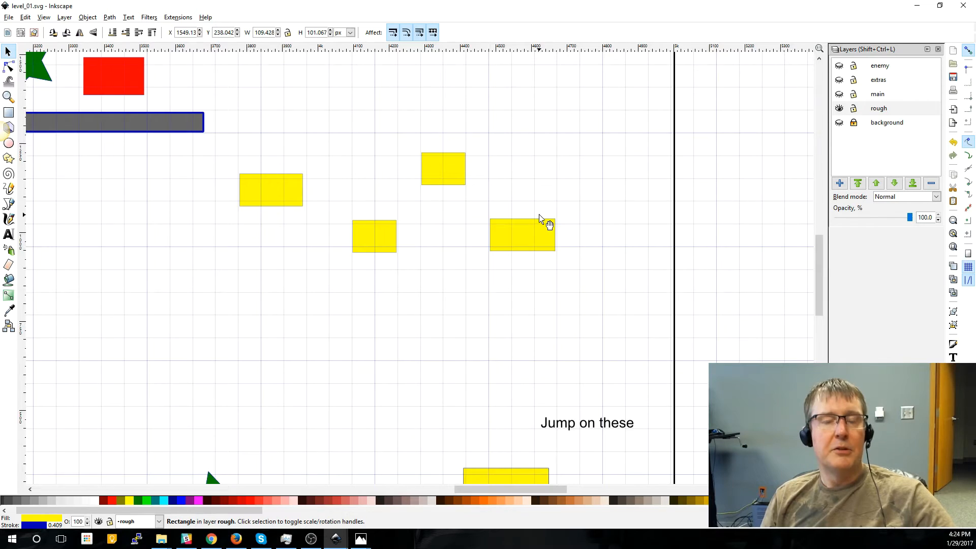
scroll(543, 220, "up", 5)
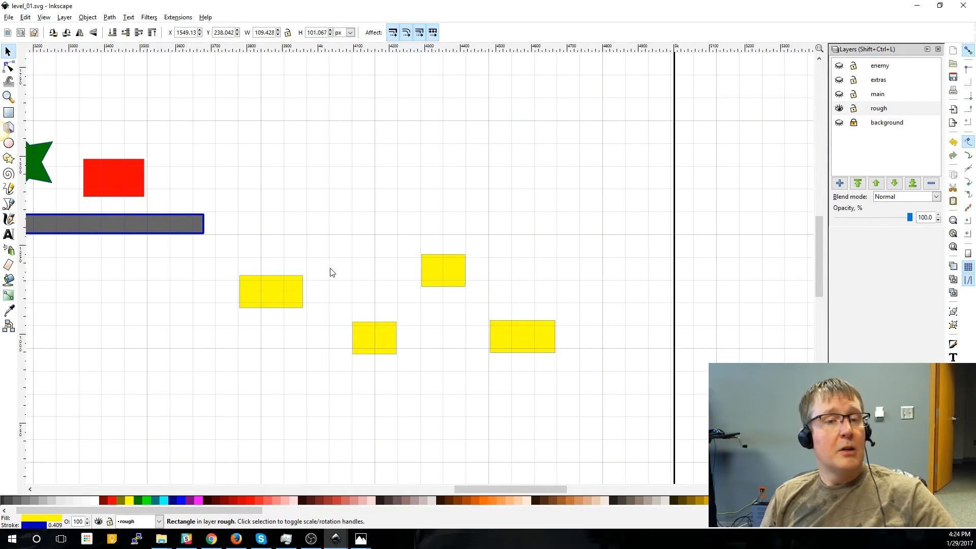
scroll(277, 234, "up", 4)
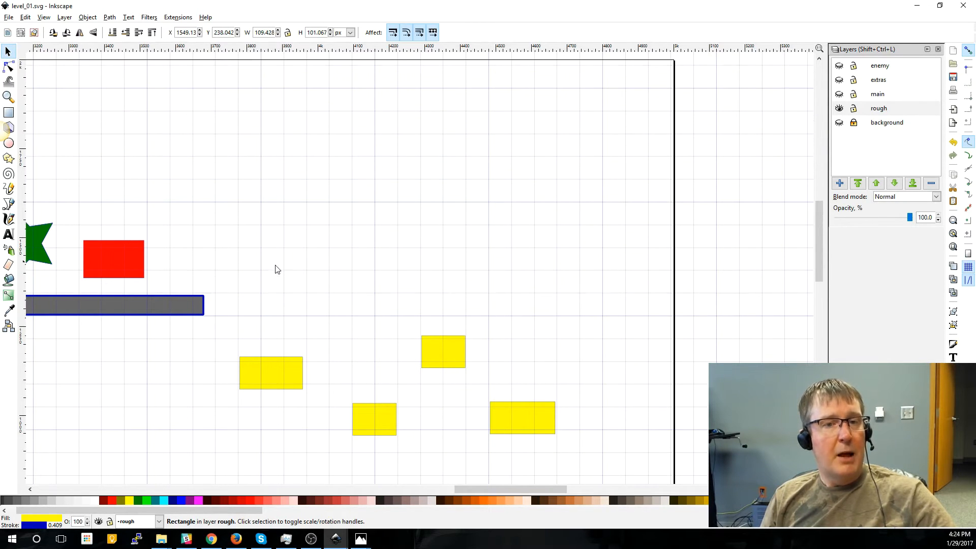
Step: Examine the upper route back from the long grey platform with its red blocks and star to the door area
left_click_drag(536, 490, 453, 490)
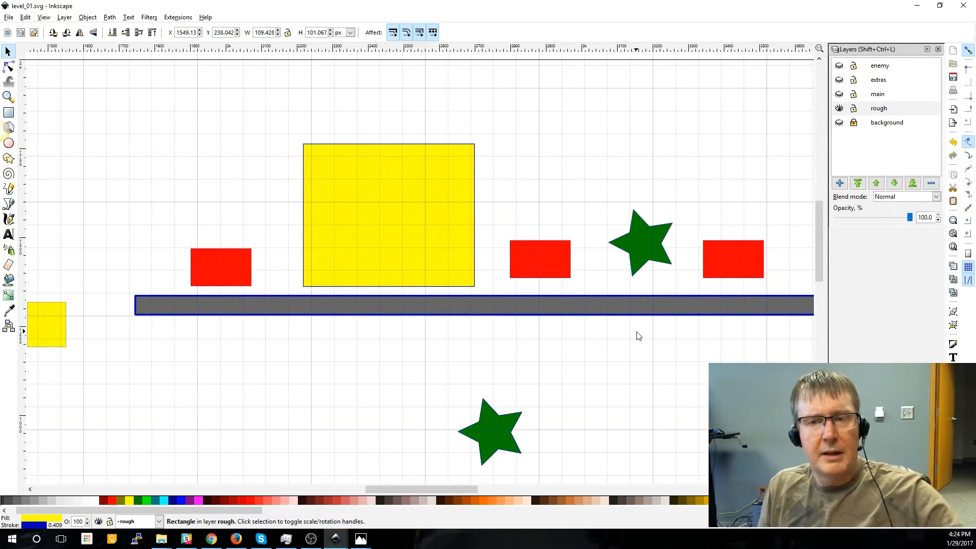
left_click(731, 256)
left_click(549, 259)
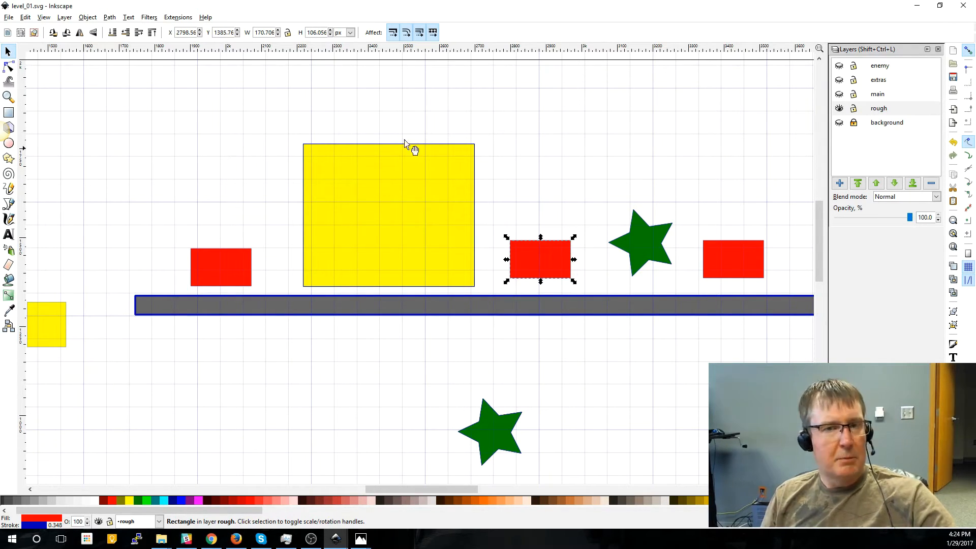
scroll(459, 149, "up", 4)
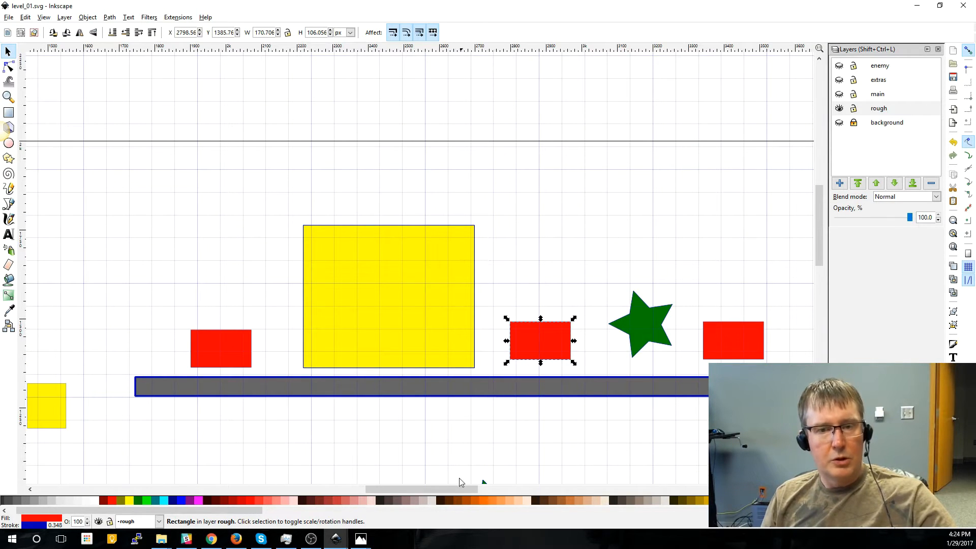
left_click_drag(450, 490, 416, 491)
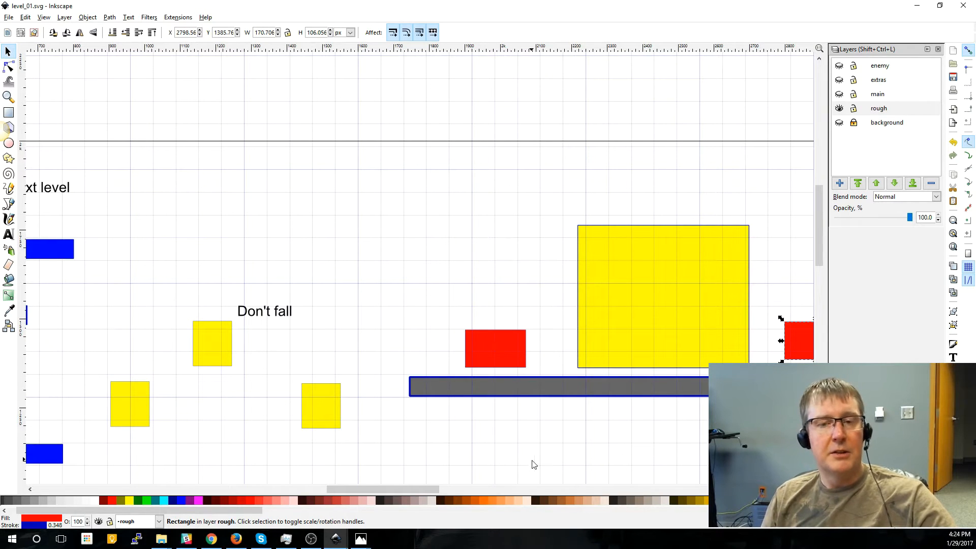
scroll(525, 407, "down", 2)
left_click_drag(435, 496, 395, 483)
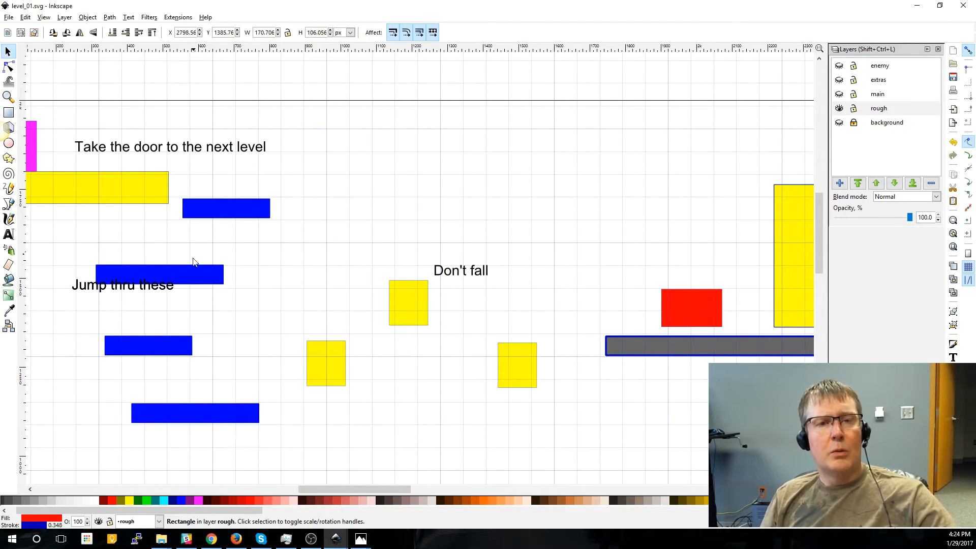
Step: Examine the rough layout as a whole, from the door area and jump platforms to the lower route with the spikes and stars
left_click_drag(365, 490, 344, 489)
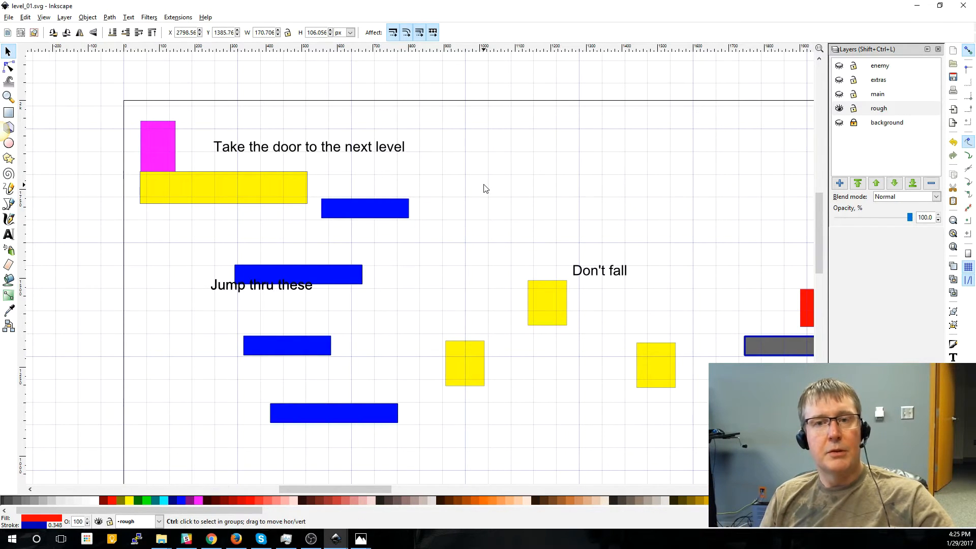
scroll(483, 187, "down", 3, "ctrl")
scroll(529, 216, "up", 2)
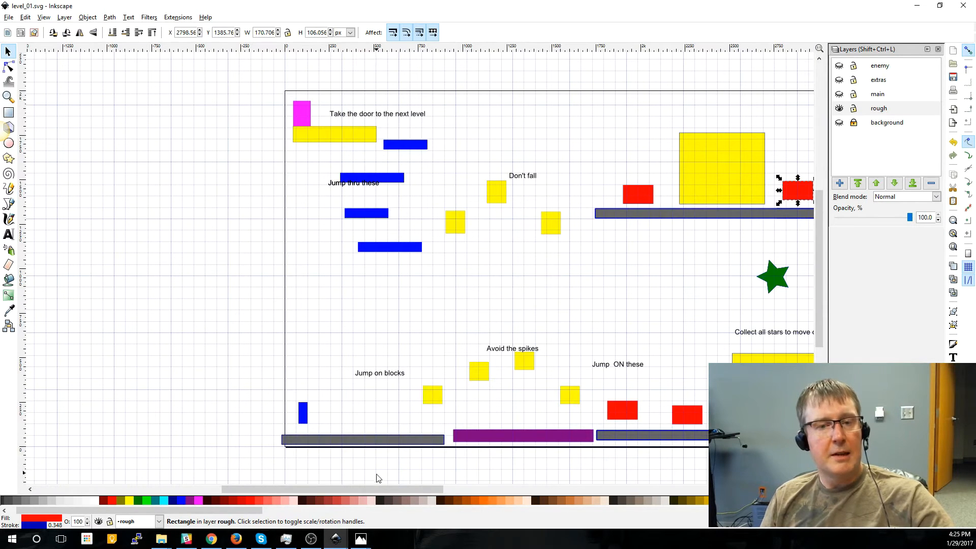
left_click_drag(375, 486, 446, 485)
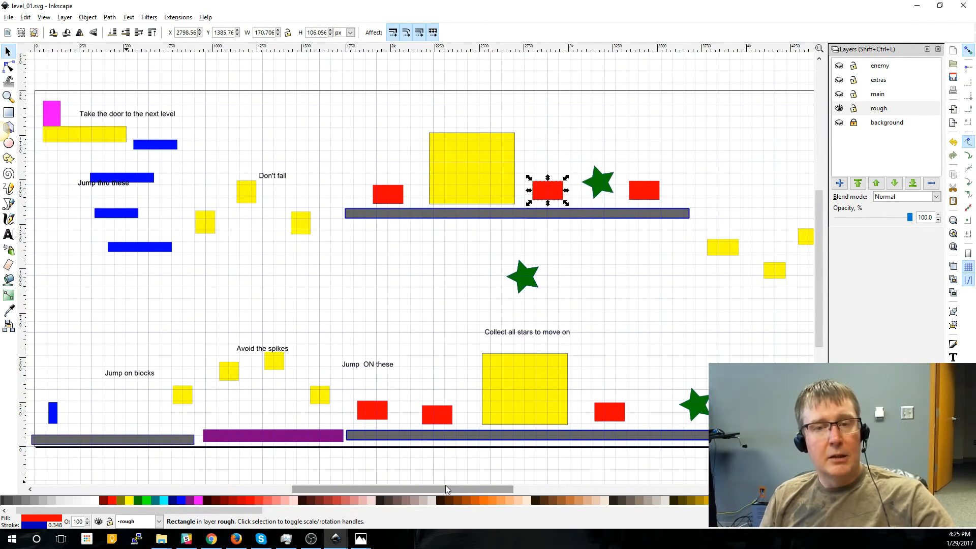
left_click(582, 278)
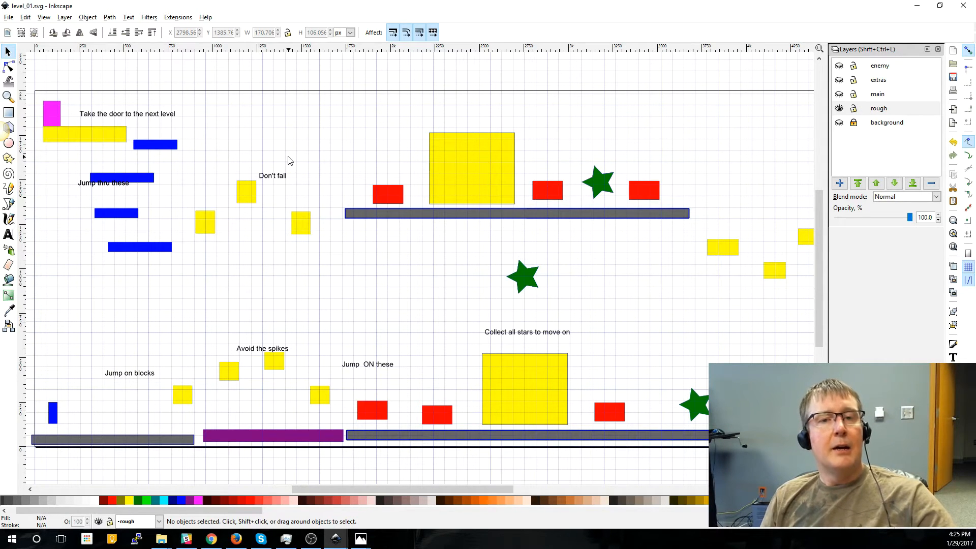
scroll(286, 161, "down", 2)
scroll(286, 161, "up", 3)
scroll(286, 161, "down", 1)
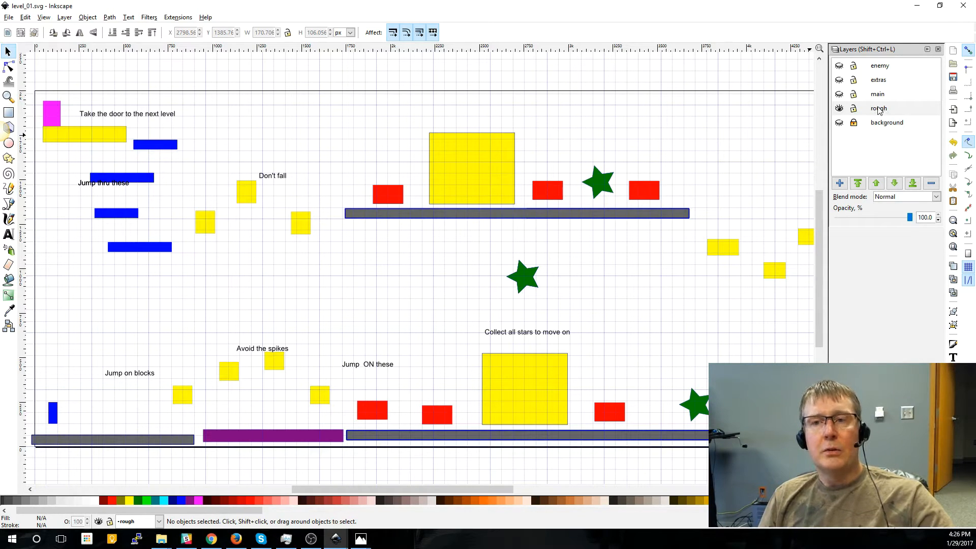
Step: Make the main layer current and show it over the rough layout
double_click(878, 109)
left_click(875, 99)
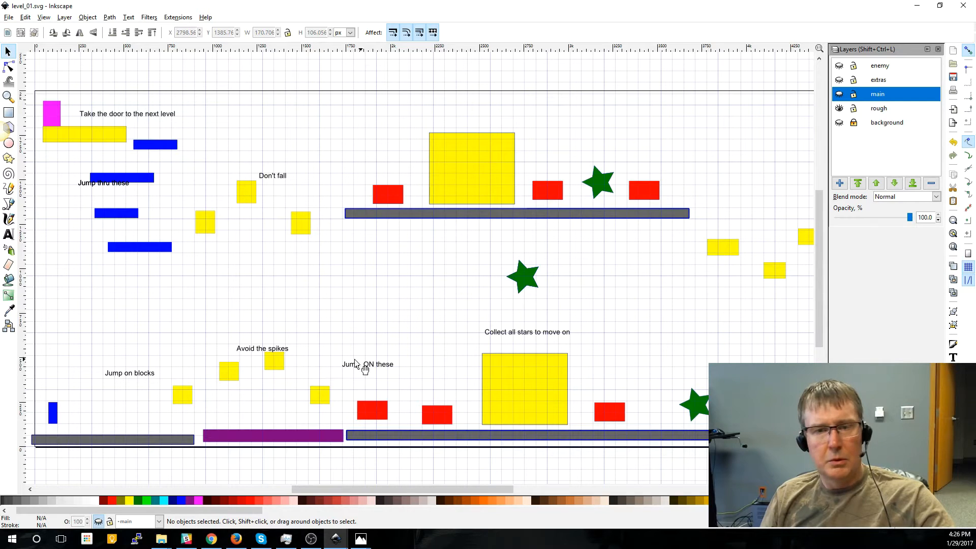
left_click(840, 94)
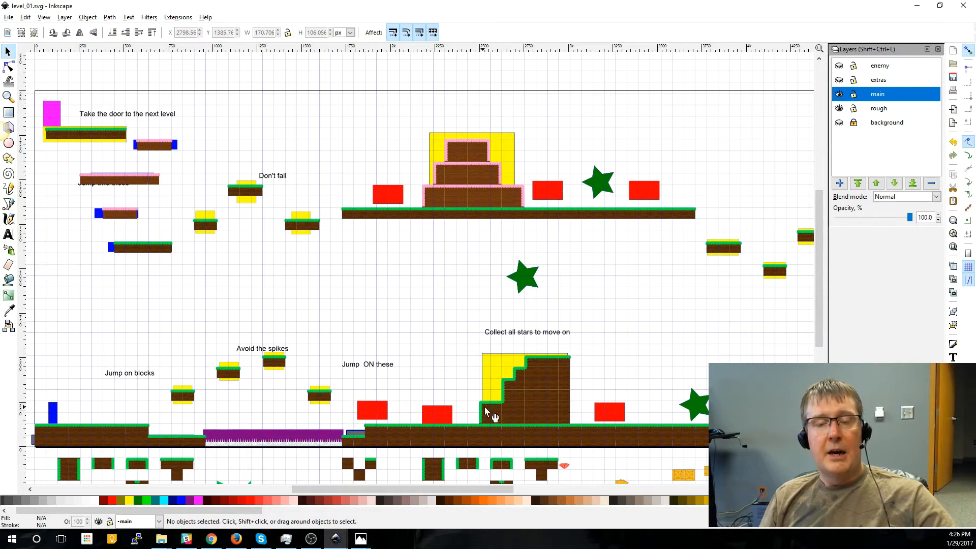
Step: Examine the 64 px ground tiles at the level's start and the spare tile pieces kept beneath the level
scroll(403, 307, "down", 1)
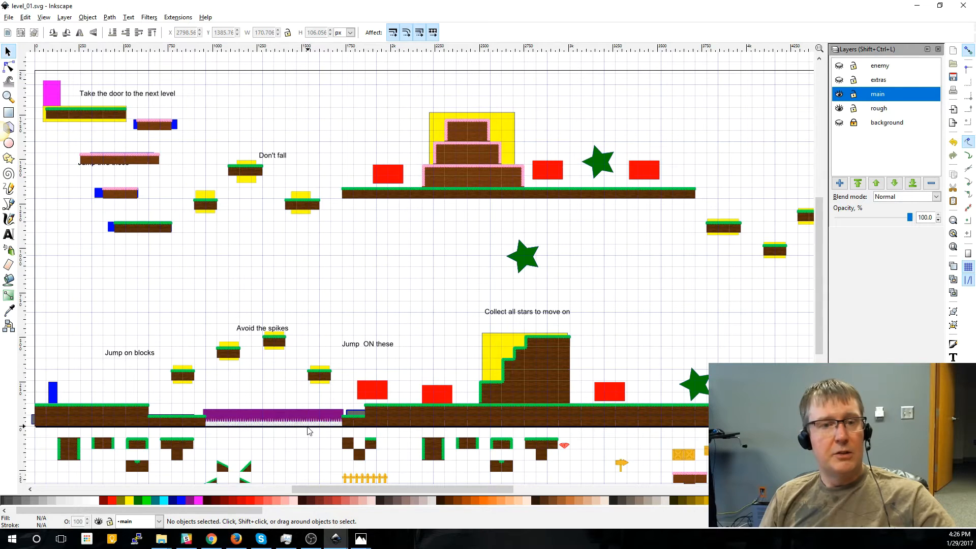
left_click_drag(312, 489, 255, 482)
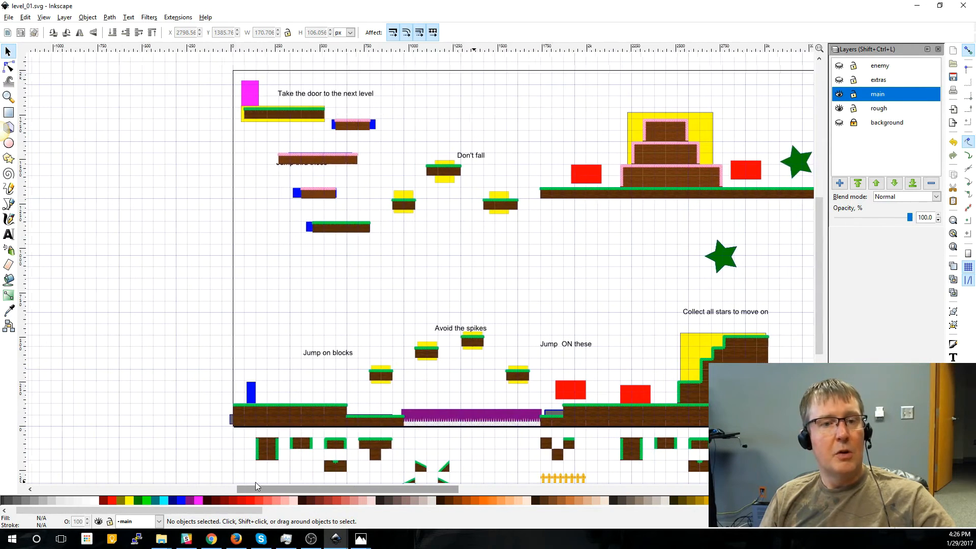
scroll(260, 412, "up", 1)
scroll(261, 412, "up", 3)
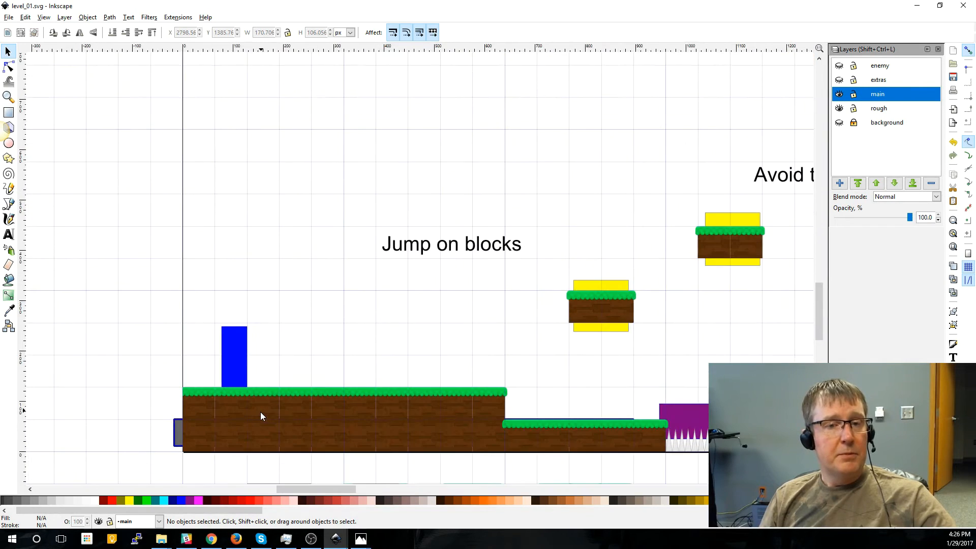
left_click(298, 398)
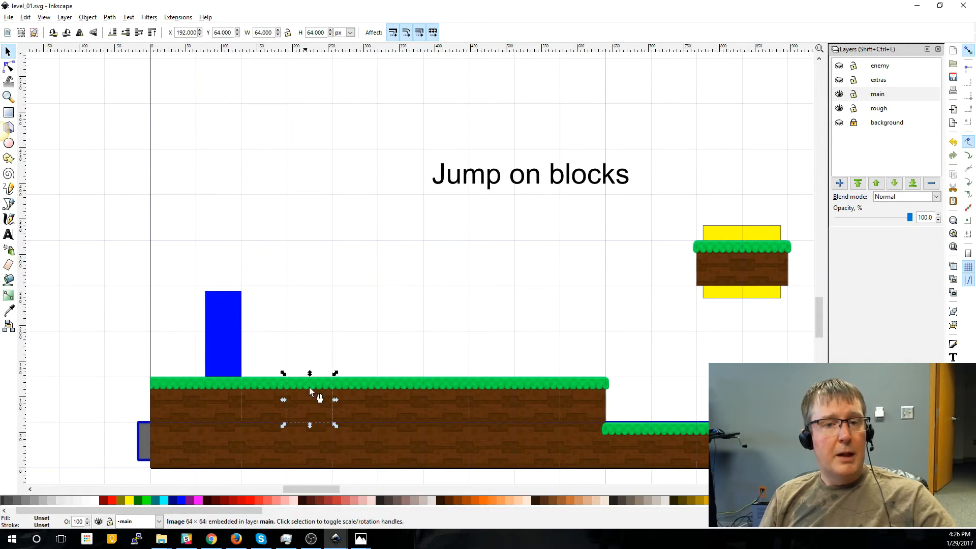
scroll(356, 356, "down", 6)
scroll(358, 357, "down", 1)
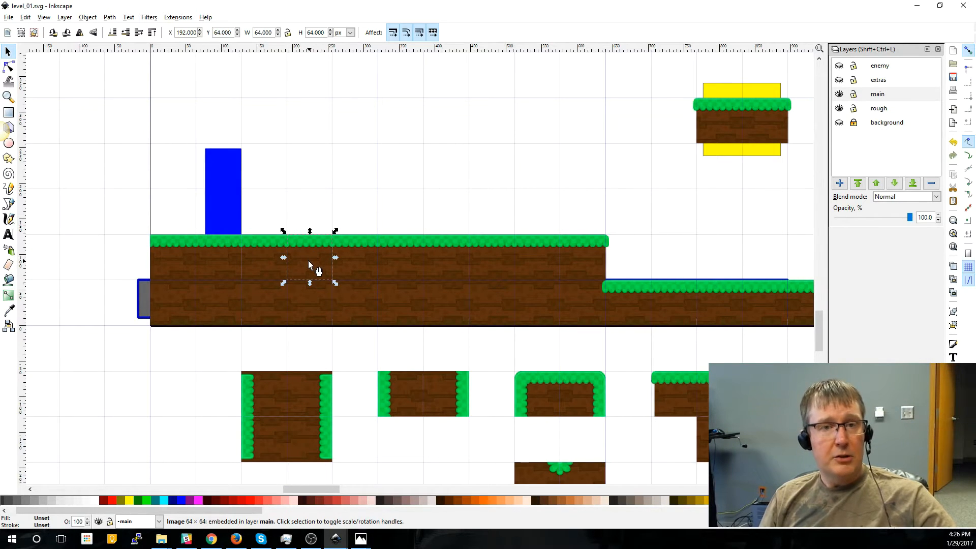
mouse_move(308, 261)
left_mouse_down()
mouse_move(312, 218)
mouse_move(369, 213)
mouse_move(355, 174)
mouse_move(318, 264)
mouse_move(312, 203)
mouse_move(318, 263)
left_mouse_up()
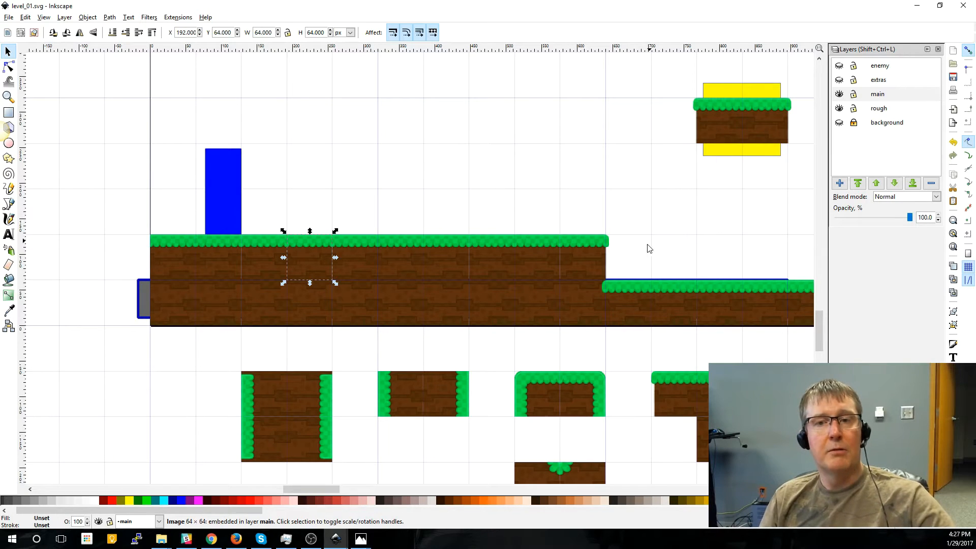
scroll(485, 366, "down", 2, "ctrl")
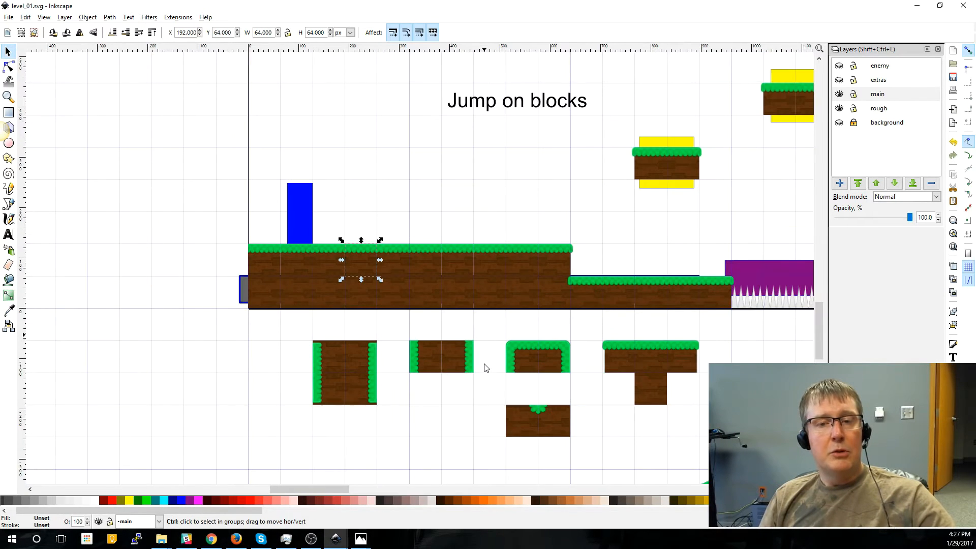
scroll(404, 396, "down", 7)
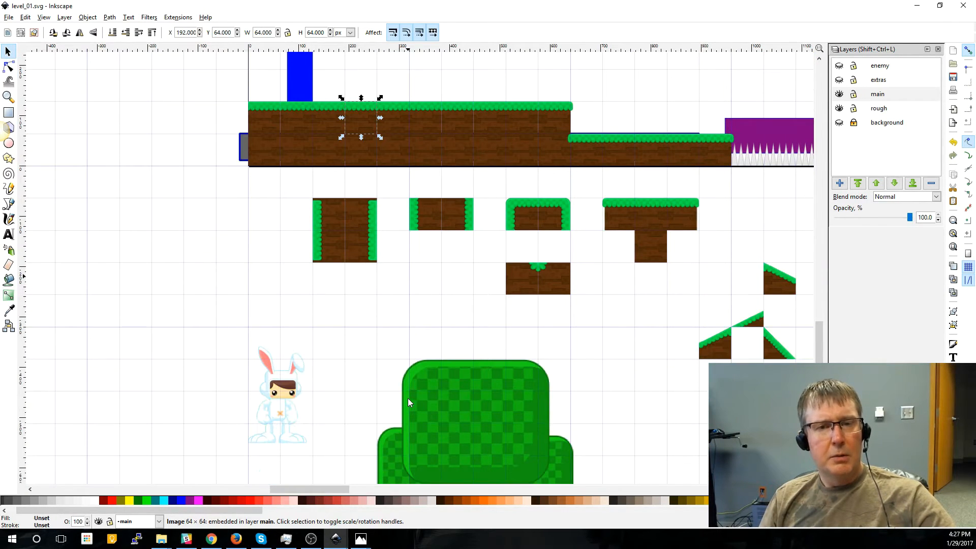
scroll(408, 398, "down", 1, "ctrl")
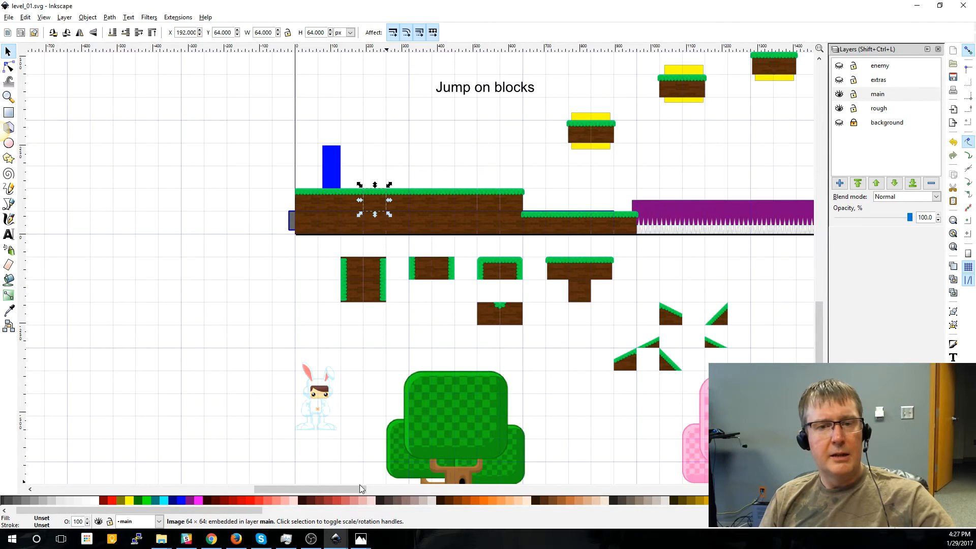
left_click_drag(355, 487, 390, 488)
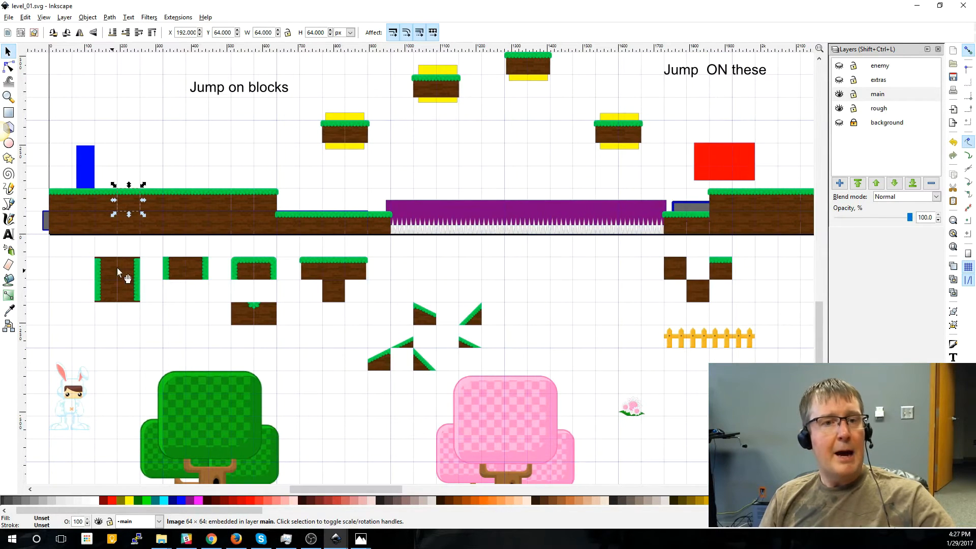
left_click_drag(350, 487, 329, 456)
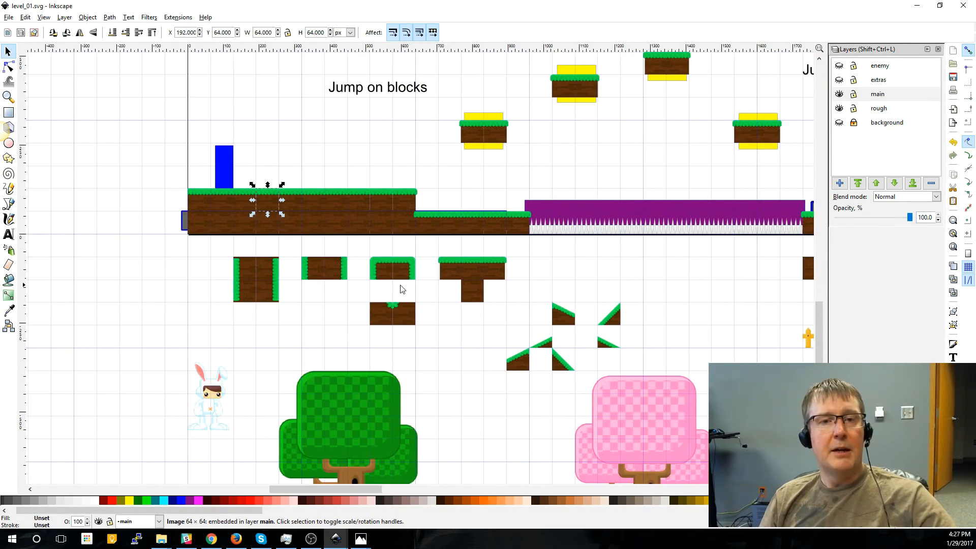
Step: Copy the middle grass-topped spare tile and paste seven copies side by side above the first ground section, ending at X 640 px, Y 256 px
left_click(471, 274, "ctrl")
mouse_move(472, 274)
left_mouse_down()
mouse_move(360, 274)
mouse_move(472, 161)
mouse_move(473, 274)
left_mouse_up()
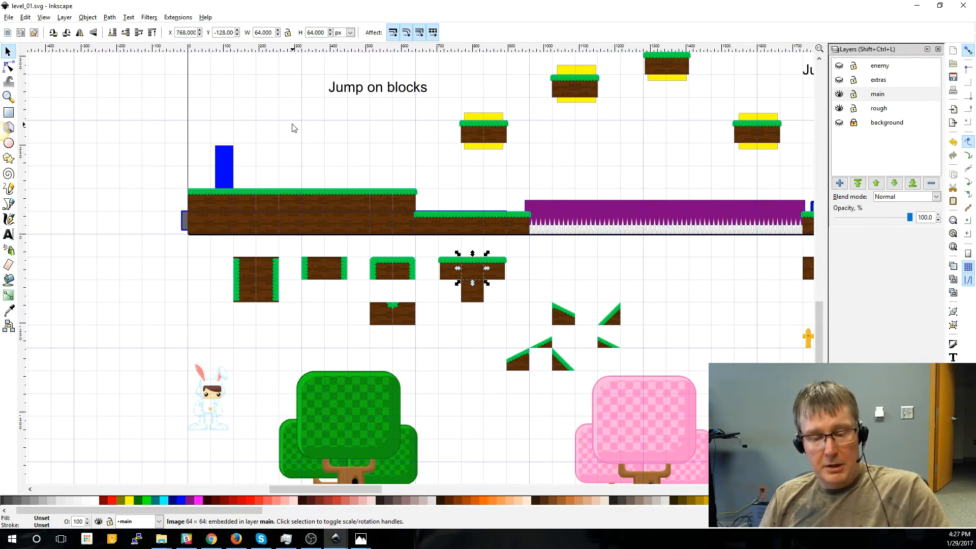
key("ctrl+v")
key("ctrl+v")
key("ctrl+v")
key("ctrl+v")
key("ctrl+v")
key("ctrl+v")
key("ctrl+v")
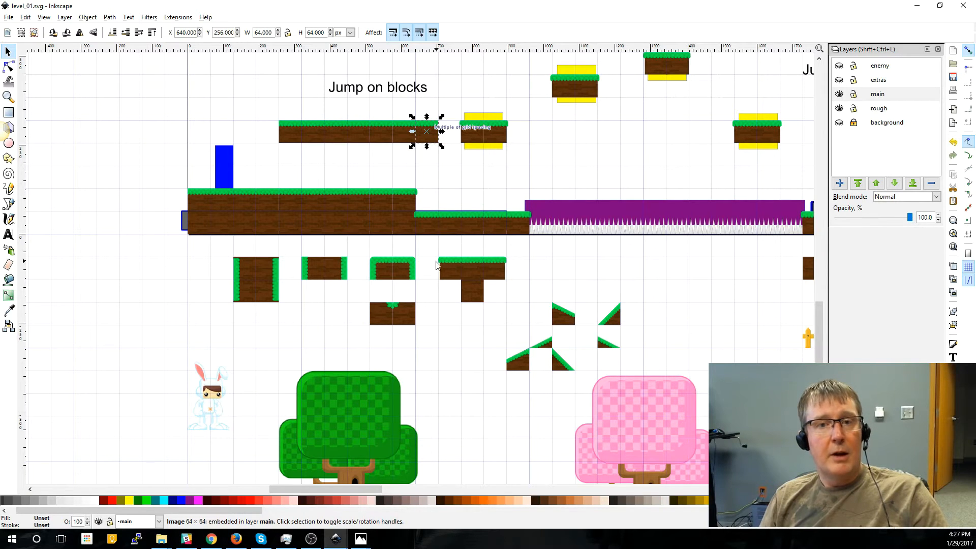
Step: Cap the floating tile row with copies of the spare left-end and right-end grass tiles
left_click(451, 267)
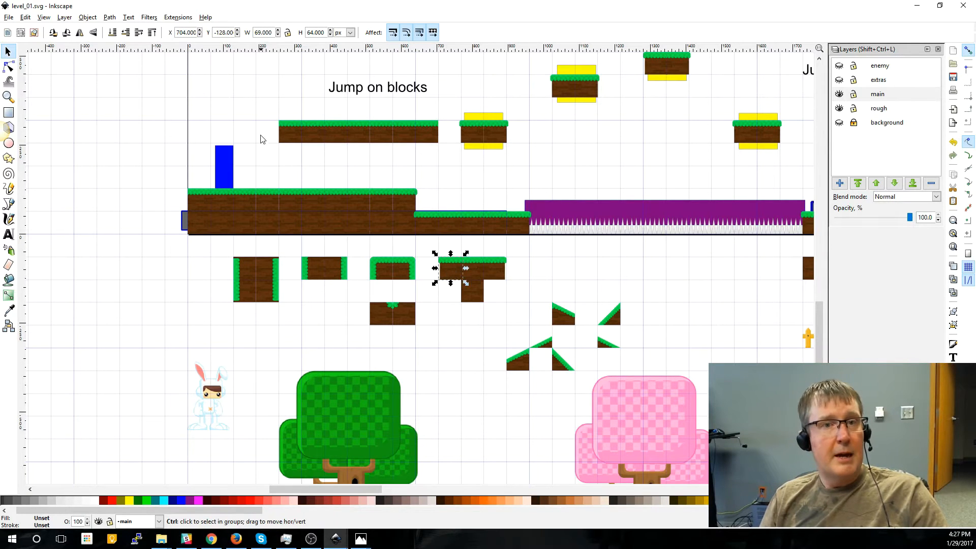
key("ctrl+v")
left_click(487, 266)
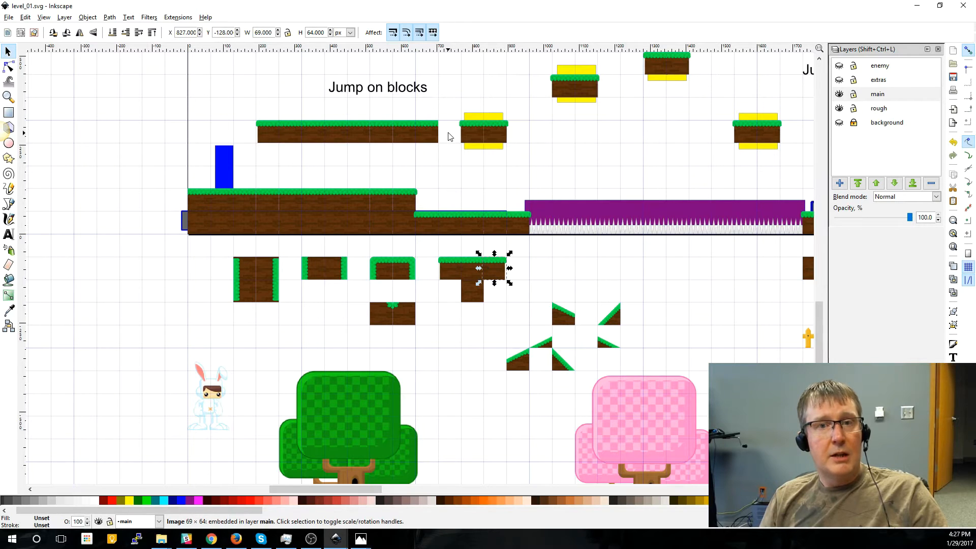
mouse_move(429, 130)
left_mouse_down()
mouse_move(429, 106)
mouse_move(428, 135)
left_mouse_up()
left_click(427, 142)
Step: Snap the floating row's end tiles into place, the left one at X 187 px and the right one at X 640 px
scroll(340, 124, "up", 2)
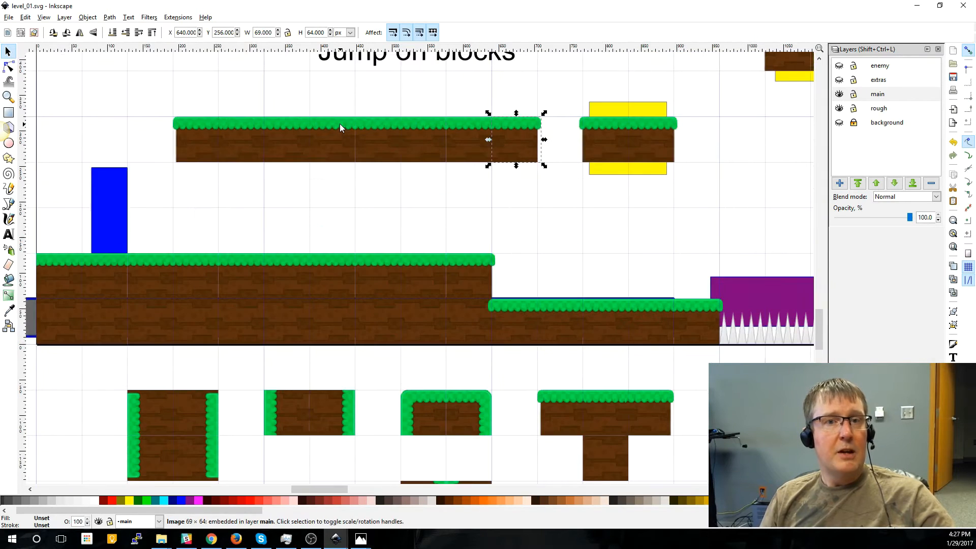
scroll(340, 123, "up", 1)
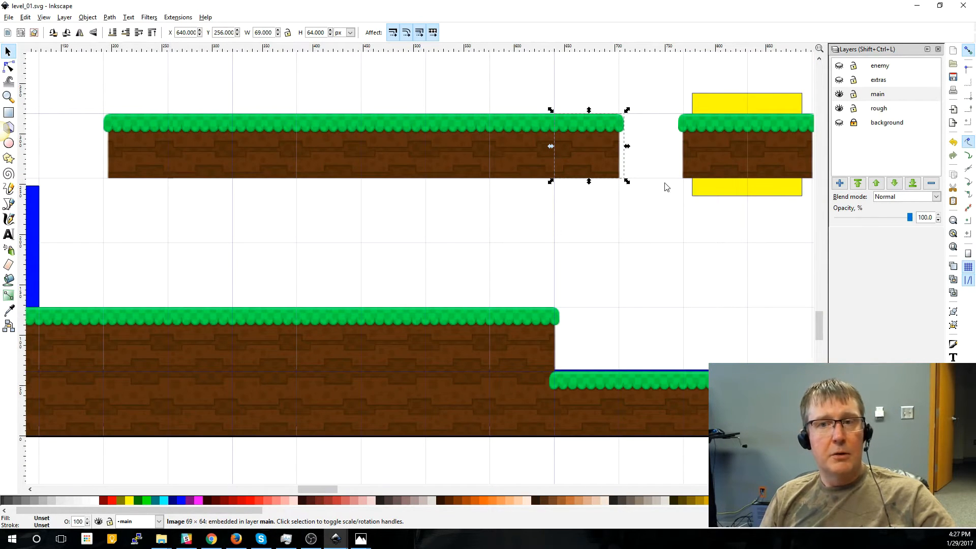
left_click_drag(152, 175, 140, 172)
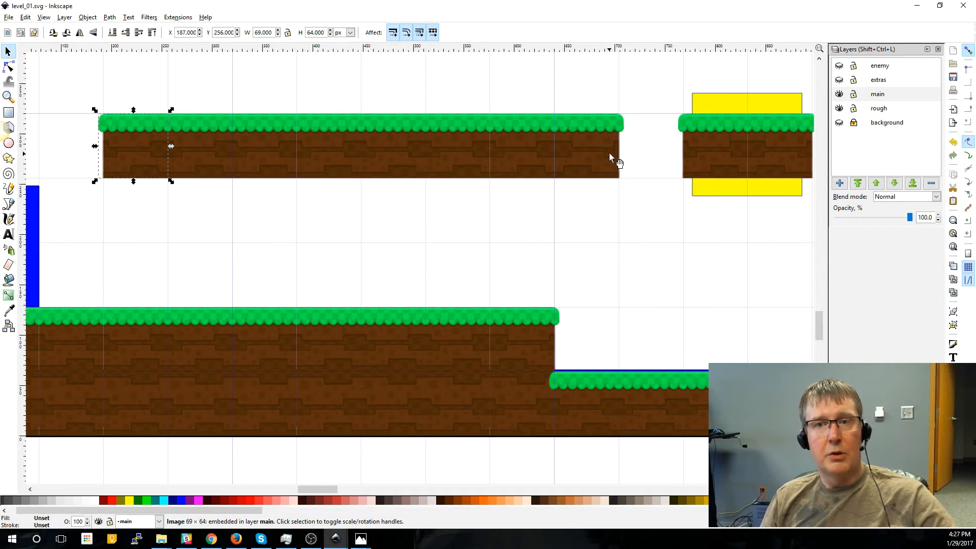
left_click_drag(603, 160, 600, 171)
left_click(626, 211)
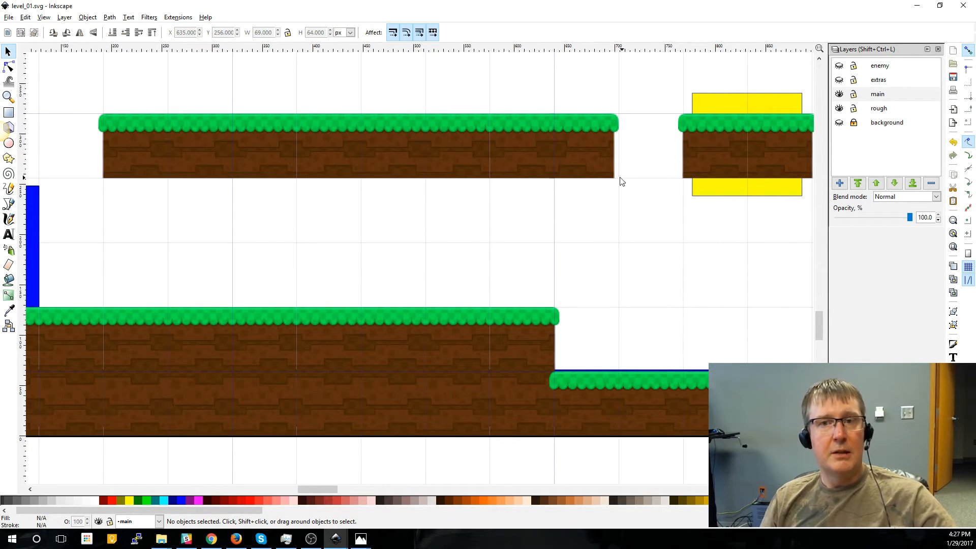
left_click_drag(563, 168, 574, 175)
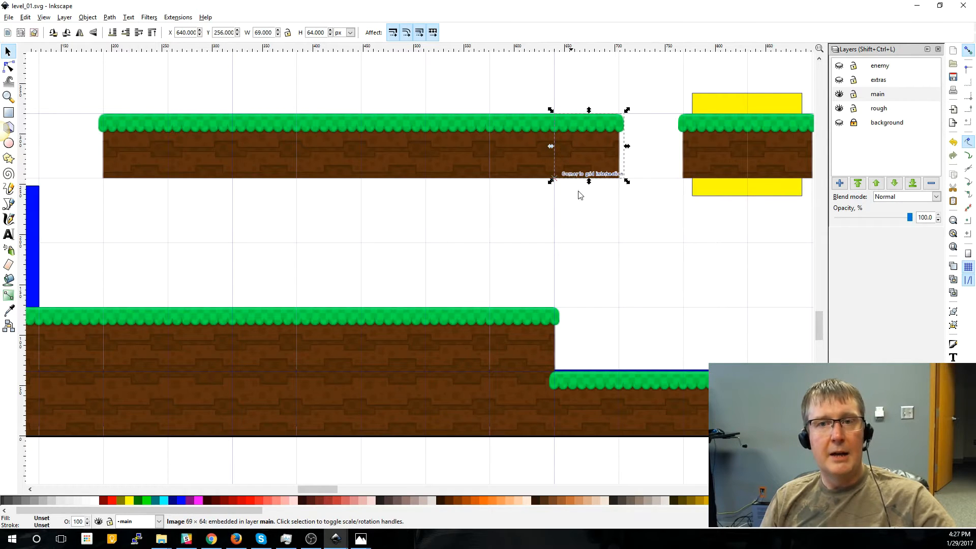
left_click(628, 214)
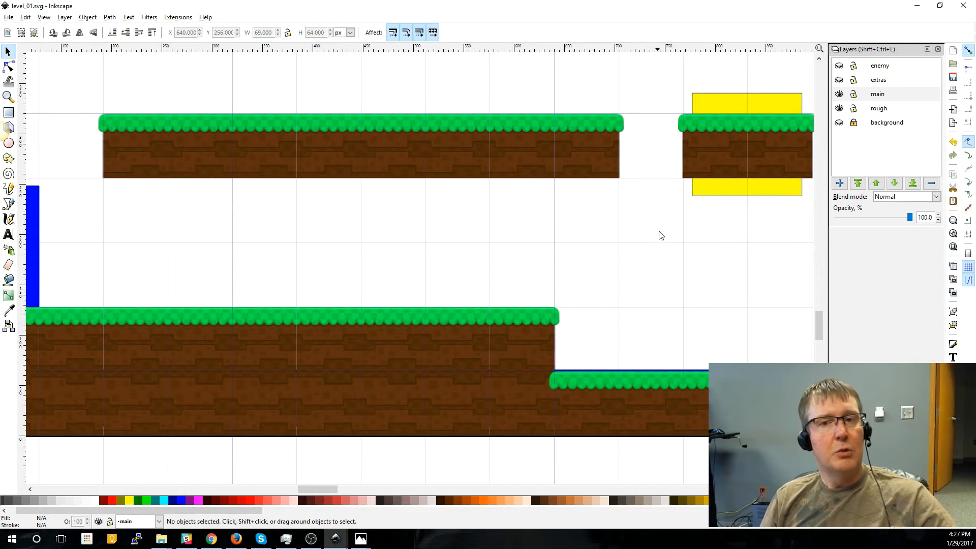
Step: Raise the blue player rectangle slightly above the ground to Y 135.5 px, keeping X at 77.5 px
scroll(622, 198, "down", 1, "ctrl")
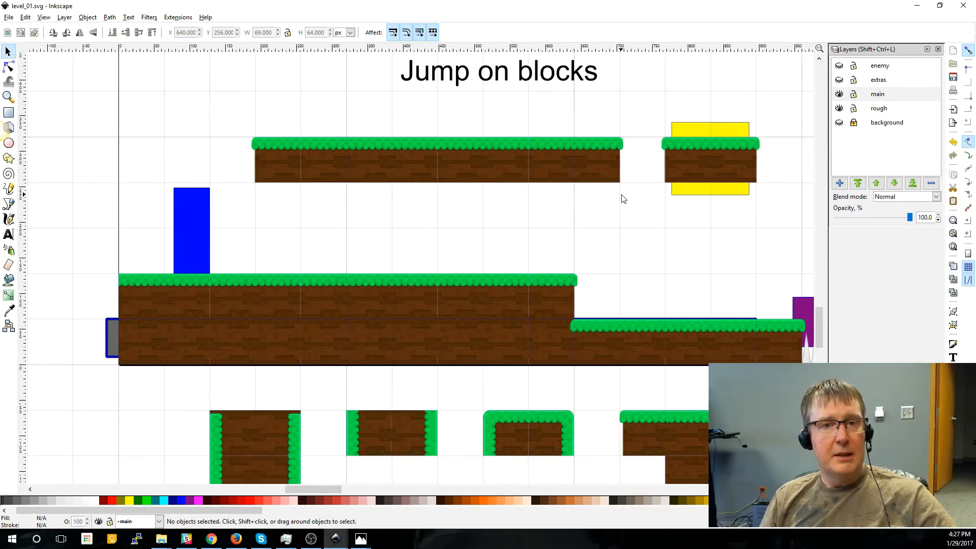
scroll(623, 199, "down", 1)
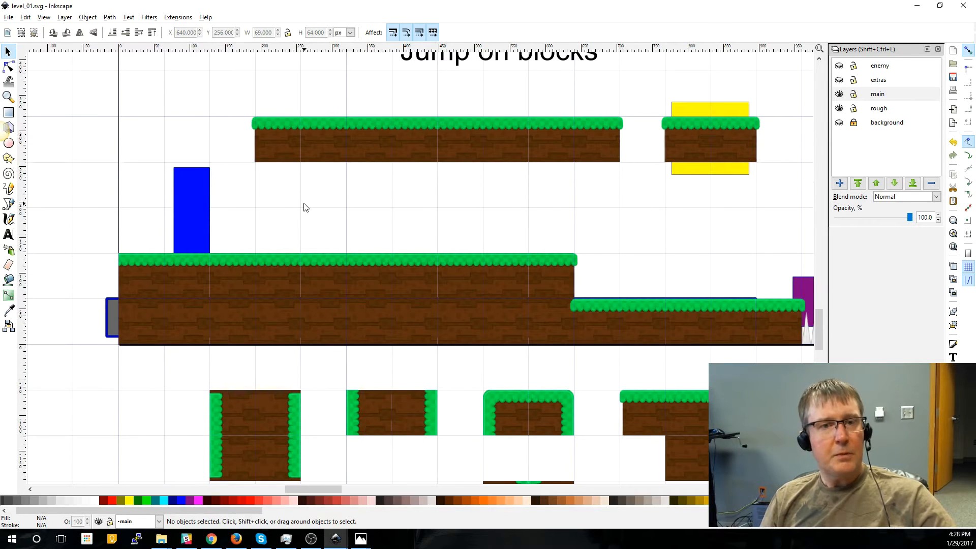
left_click(194, 213)
mouse_move(195, 209)
left_mouse_down()
mouse_move(464, 207)
mouse_move(659, 188)
mouse_move(735, 224)
mouse_move(709, 230)
mouse_move(555, 197)
mouse_move(208, 192)
mouse_move(300, 206)
mouse_move(687, 218)
mouse_move(708, 240)
mouse_move(815, 257)
mouse_move(626, 209)
mouse_move(525, 198)
mouse_move(199, 181)
mouse_move(184, 198)
left_mouse_up()
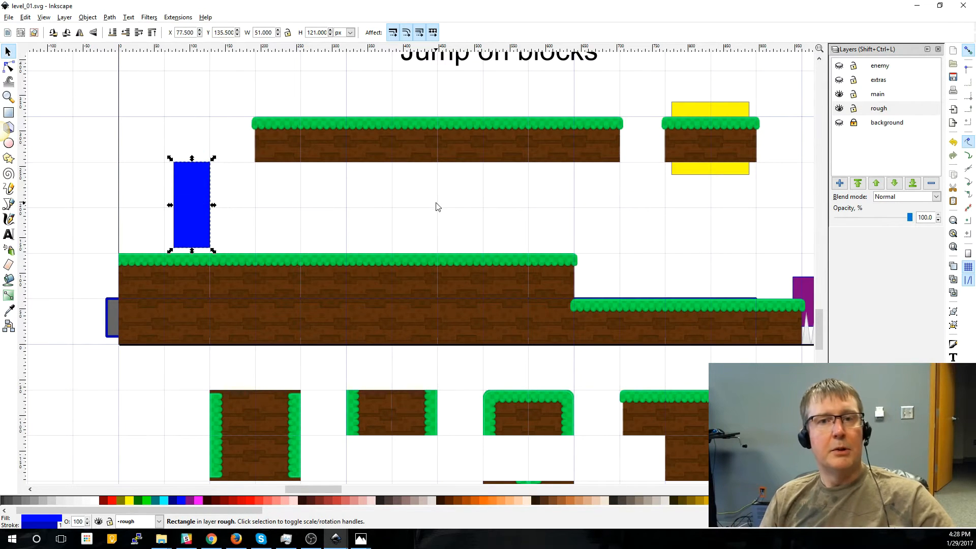
Step: Delete the eight-tile floating row above the first ground section
scroll(428, 198, "up", 2)
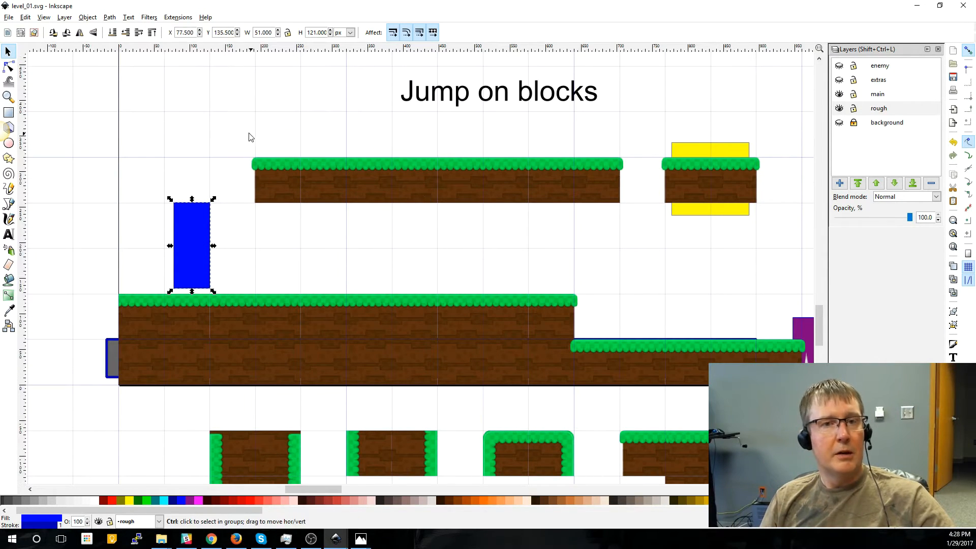
left_click(230, 139)
left_click_drag(230, 138, 640, 236)
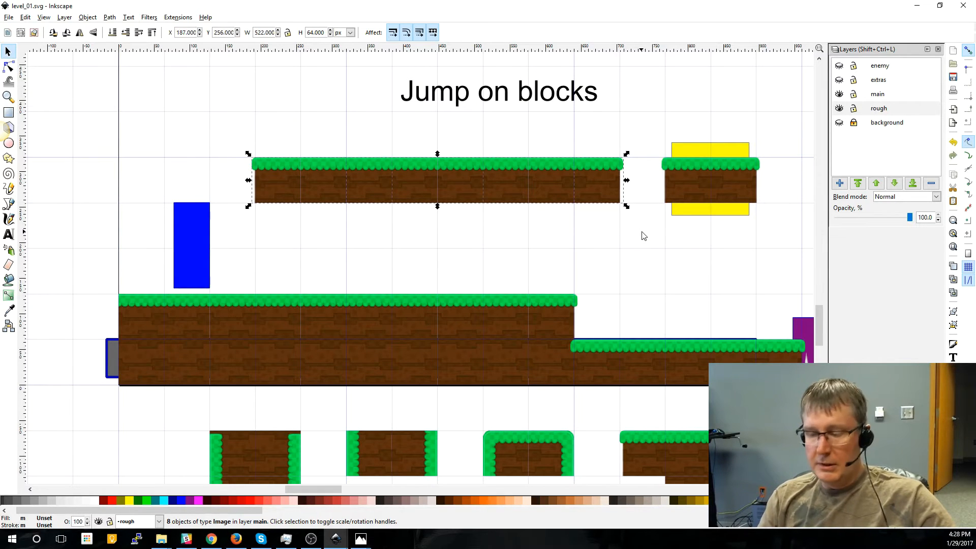
key("Delete")
scroll(534, 267, "down", 4)
scroll(534, 267, "up", 8)
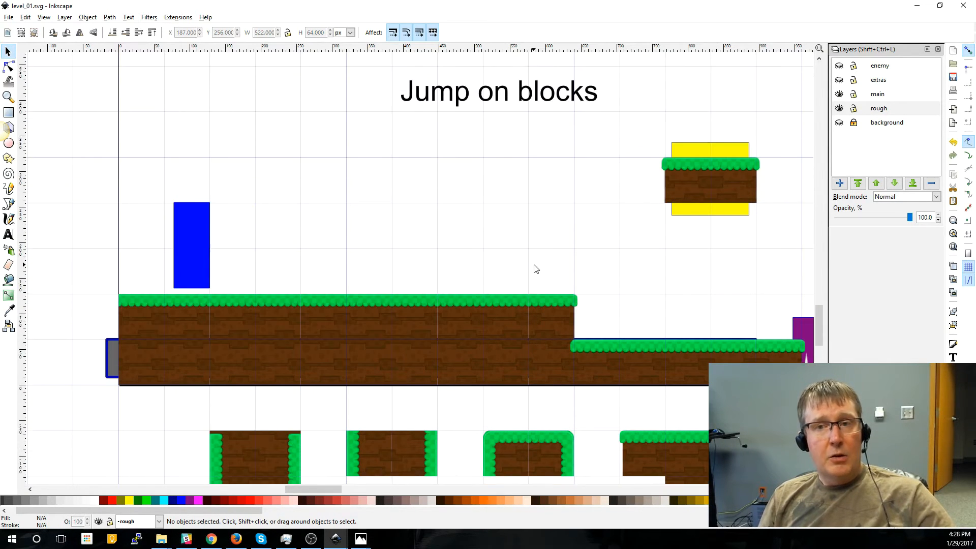
scroll(536, 267, "down", 1)
scroll(536, 285, "down", 3, "ctrl")
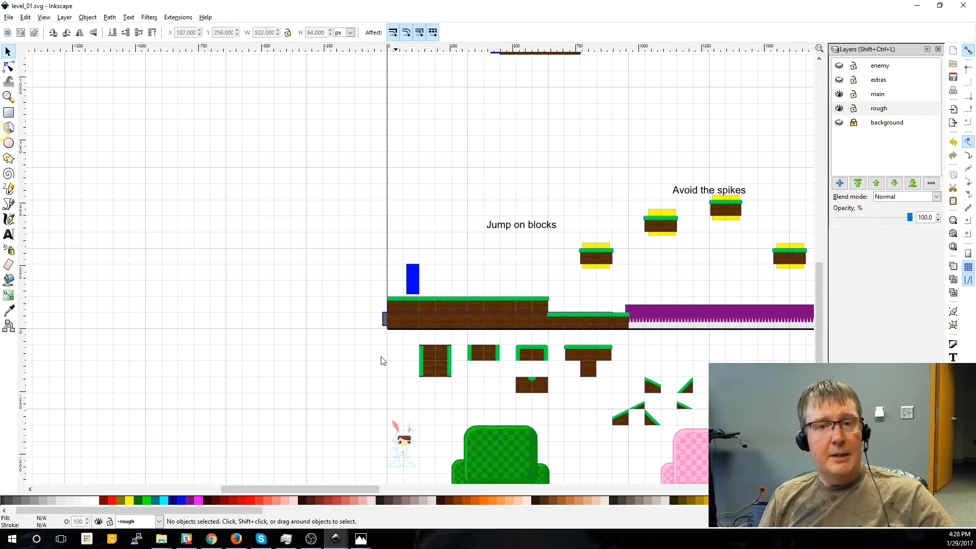
Step: Copy the set of spare building tiles below the first ground section and paste it above the level's upper border at X 640, Y 2048 px
left_click_drag(455, 335, 632, 392)
key("ctrl+c")
scroll(616, 280, "up", 17)
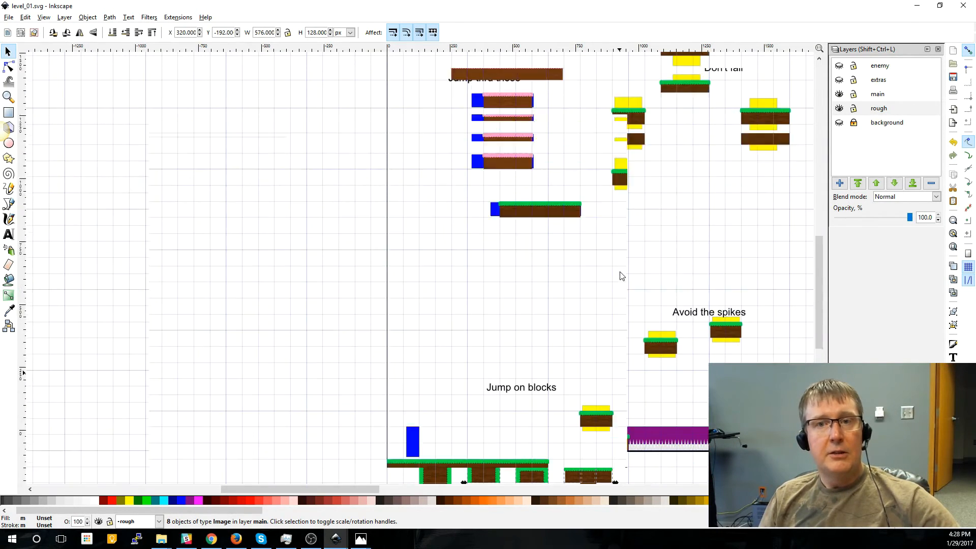
key("ctrl+v")
left_click(663, 135)
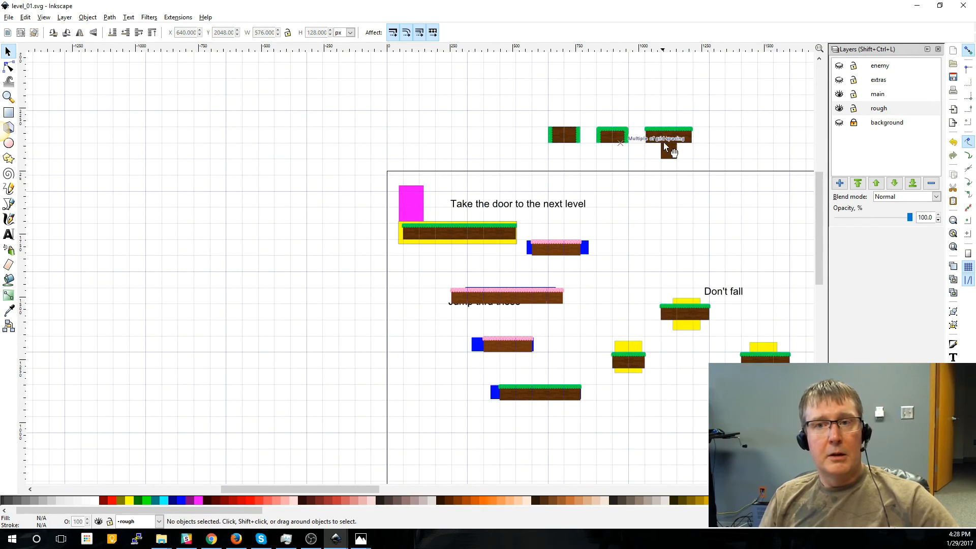
Step: Build a trial row of four grass tiles above the "Don't fall" text at X 1024, Y 1728 px, and delete it
mouse_move(676, 183)
left_mouse_down()
mouse_move(672, 220)
mouse_move(684, 244)
mouse_move(730, 240)
left_mouse_up()
key("space")
key("space")
key("space")
left_click(647, 218)
left_click_drag(648, 218, 715, 233)
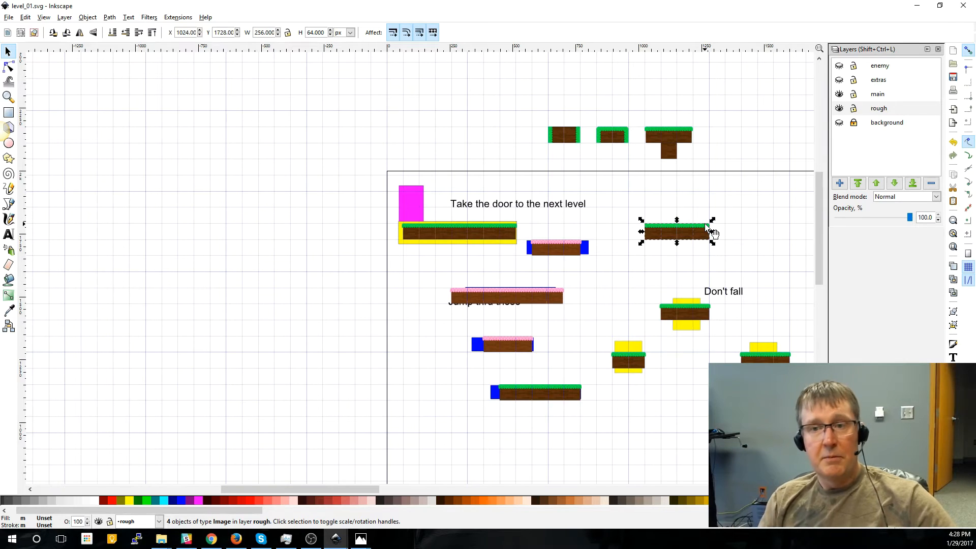
scroll(701, 272, "down", 3)
key("Escape")
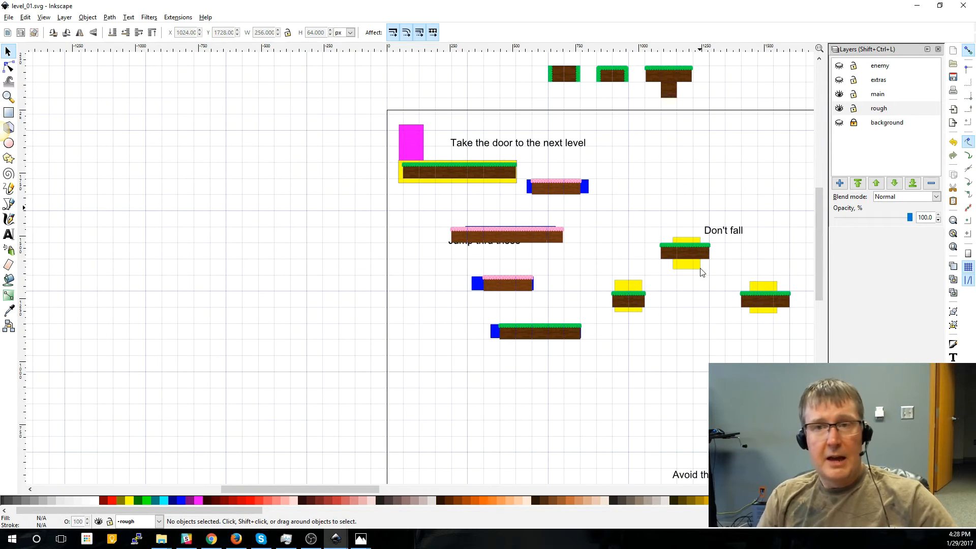
Step: Examine the lower part of the level from the starting ground across the floating blocks and spikes to the stepped hill, enemies and stars
scroll(725, 333, "down", 10)
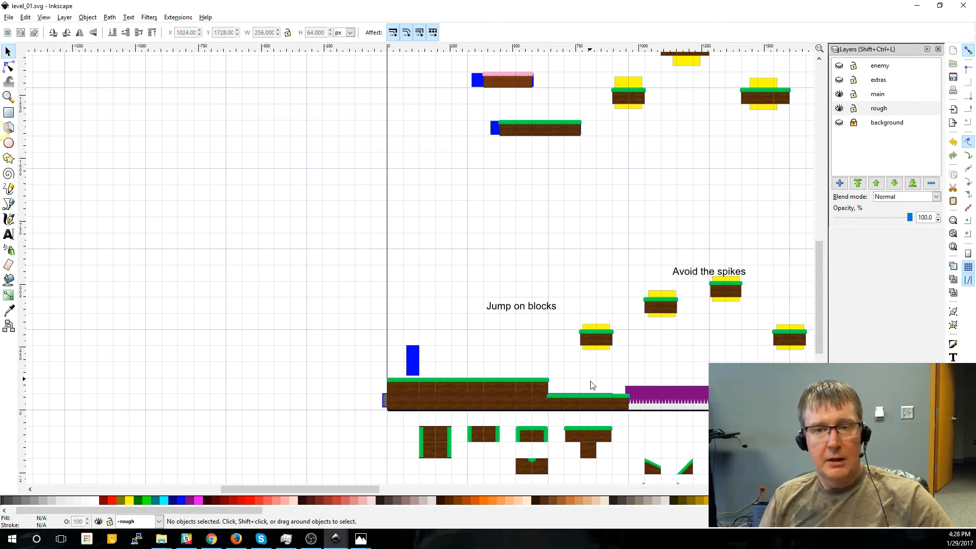
scroll(590, 380, "up", 2)
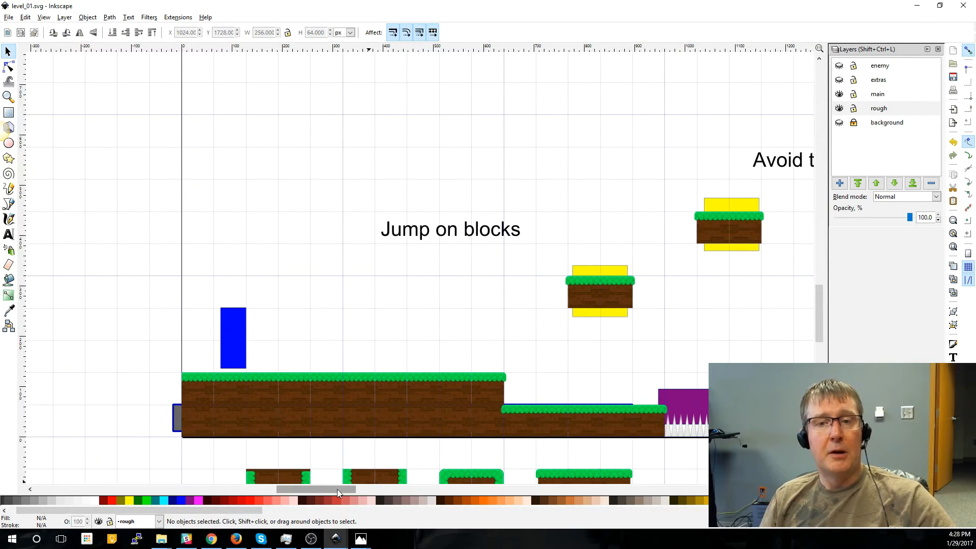
left_click_drag(337, 488, 356, 489)
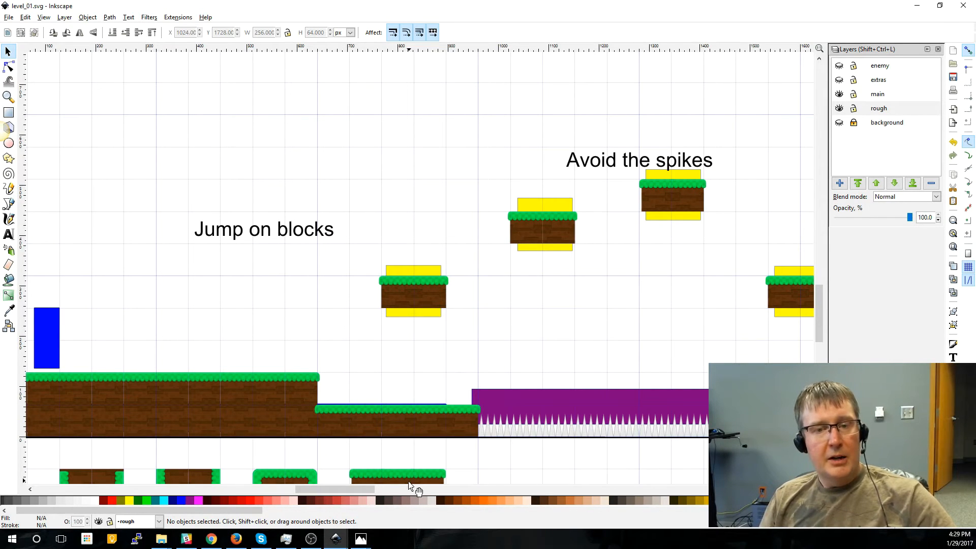
left_click_drag(364, 489, 384, 490)
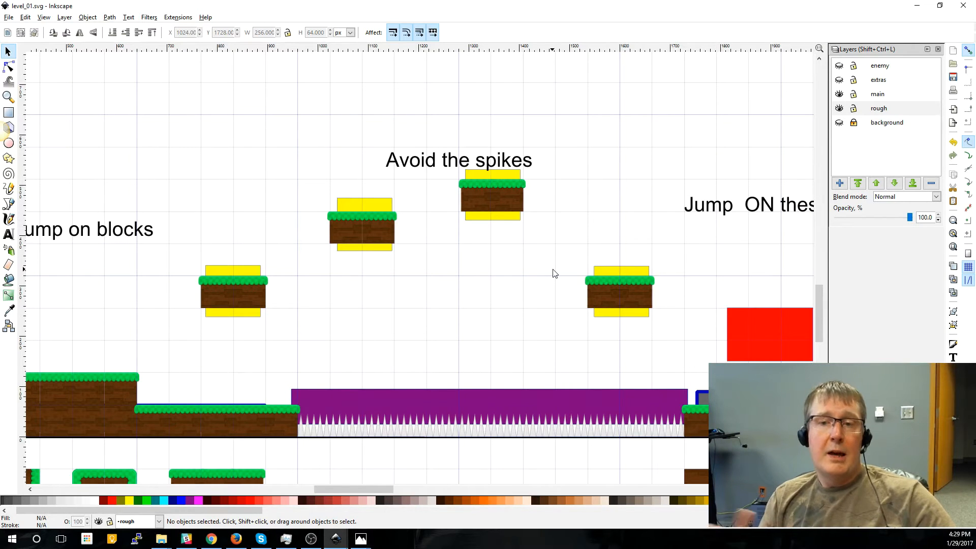
scroll(604, 248, "up", 2)
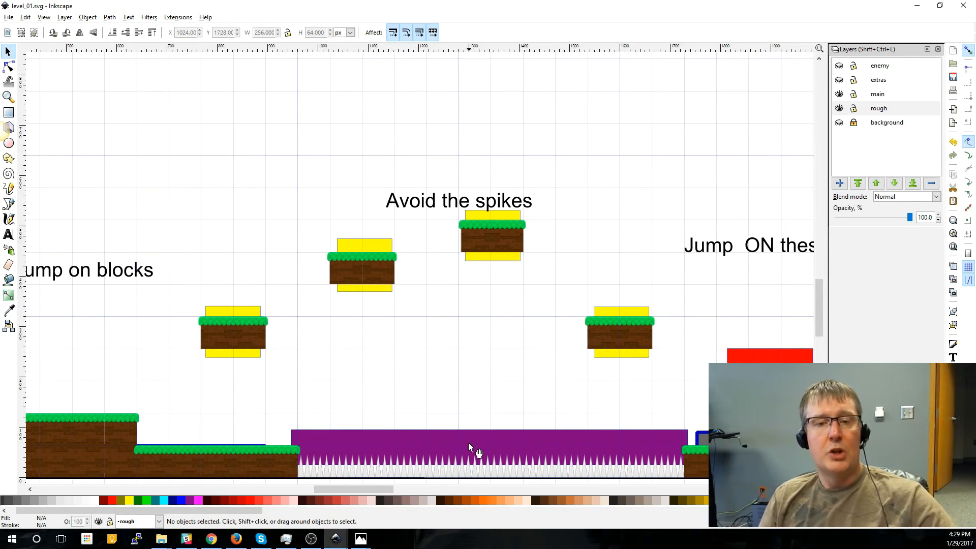
scroll(525, 354, "down", 2)
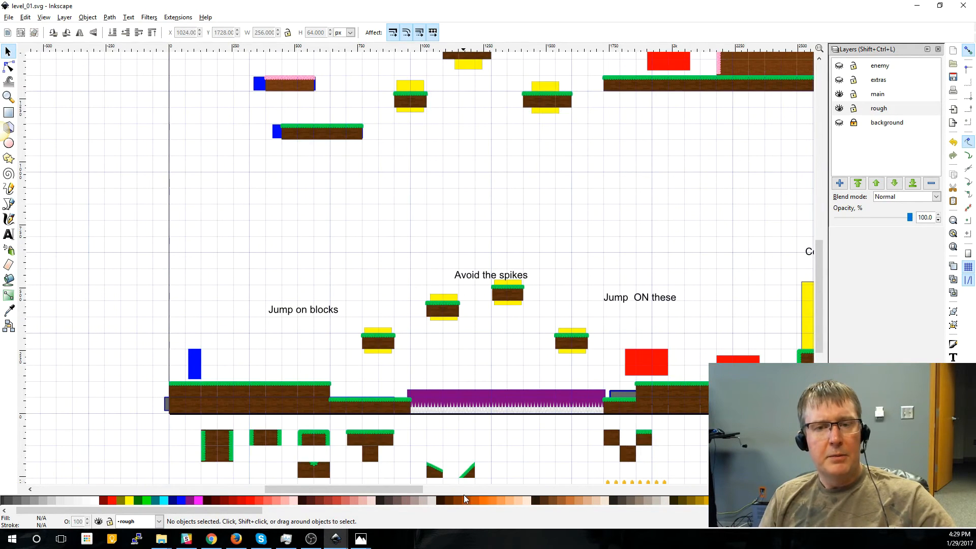
left_click_drag(404, 489, 475, 482)
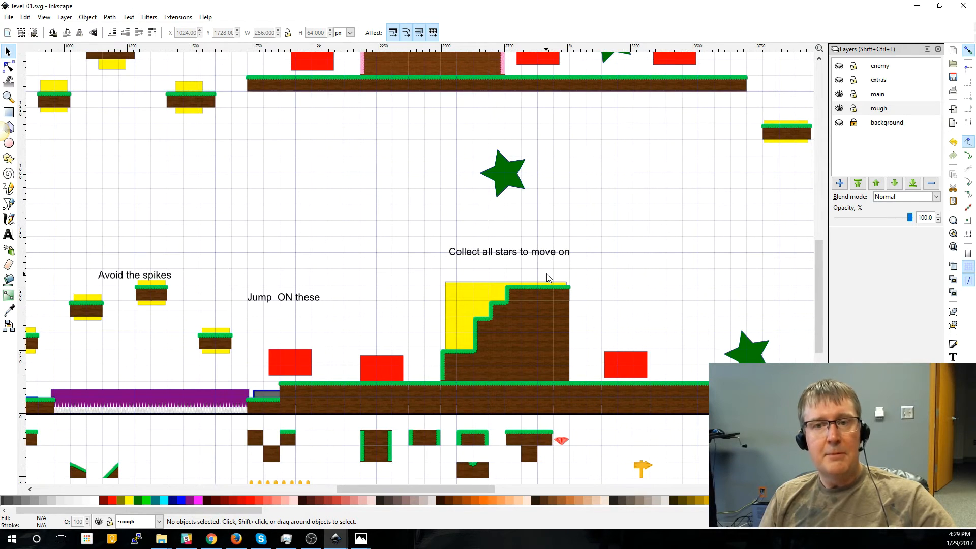
scroll(507, 340, "up", 2)
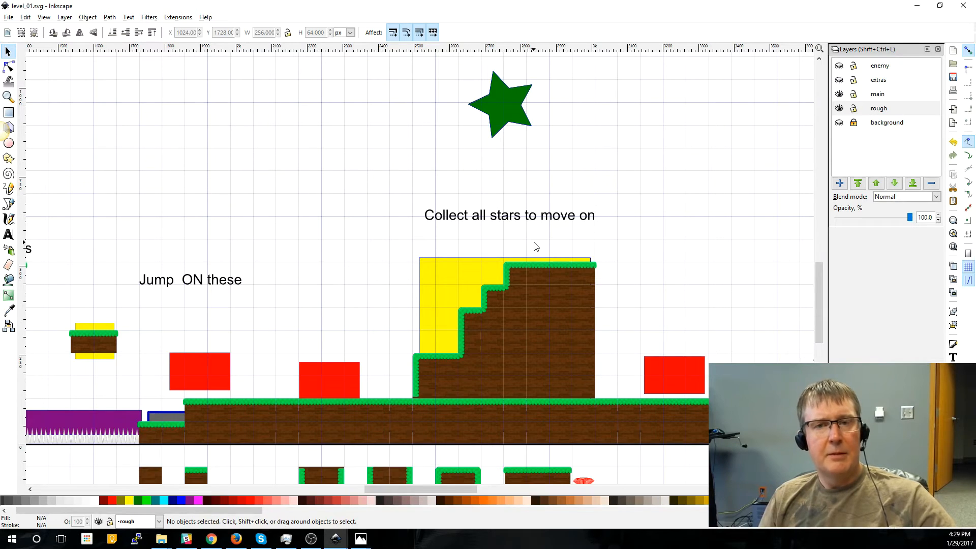
scroll(531, 241, "up", 1)
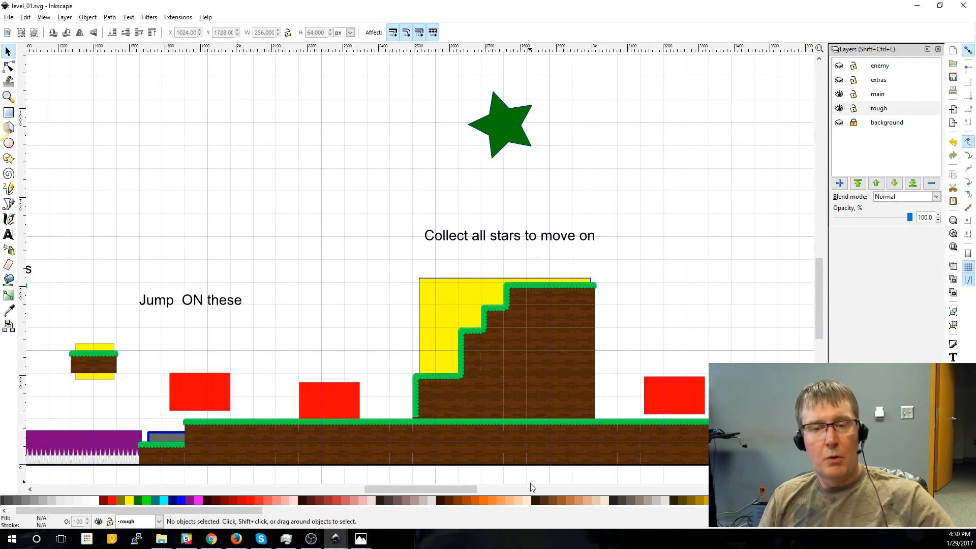
left_click_drag(438, 489, 479, 489)
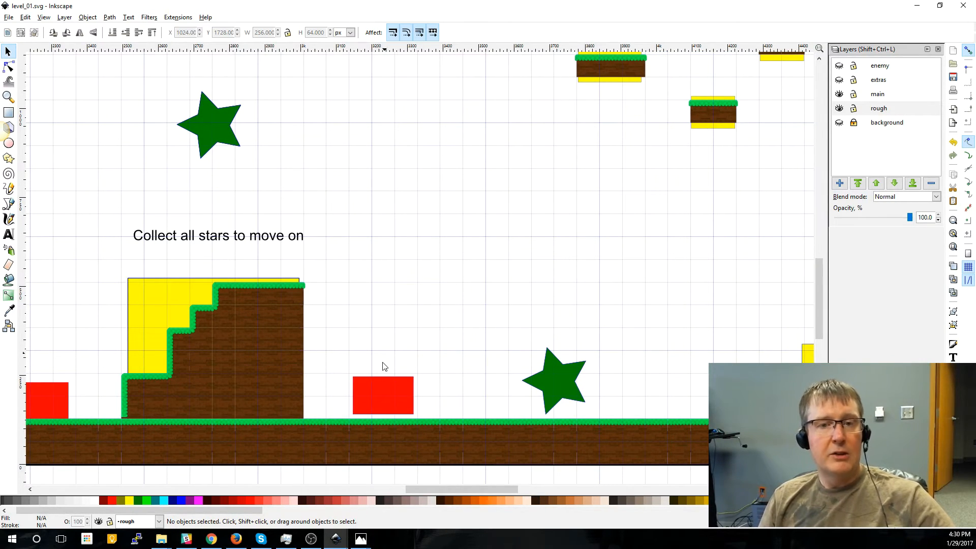
left_click(382, 390)
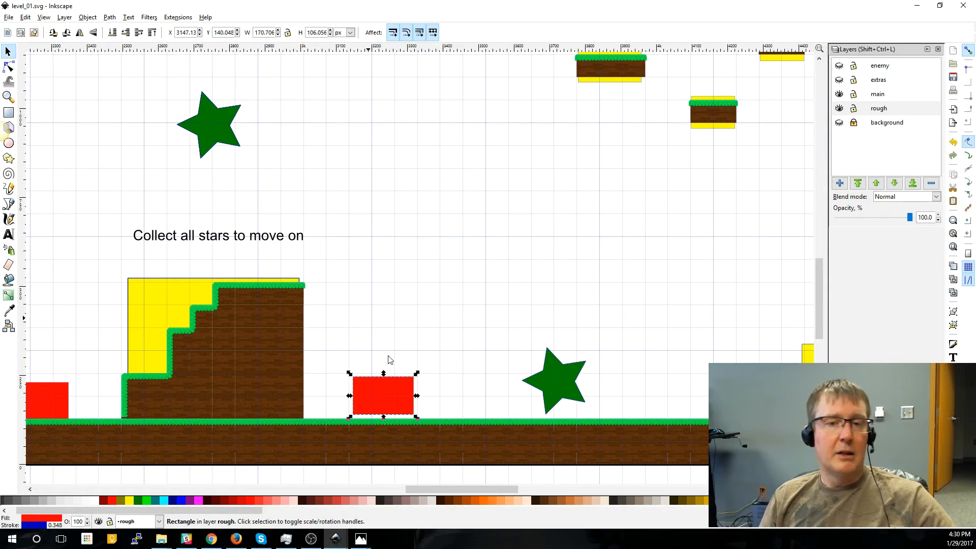
Step: Nudge the "Jump on these" label near the level's far end to about X 4609, Y 440 px
left_click_drag(499, 489, 549, 489)
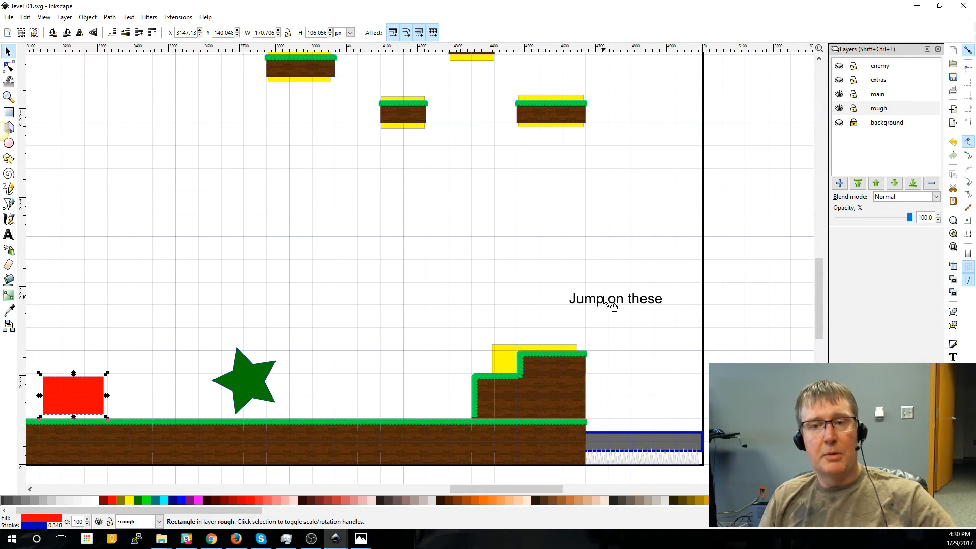
left_click_drag(610, 303, 603, 304)
left_click(636, 350)
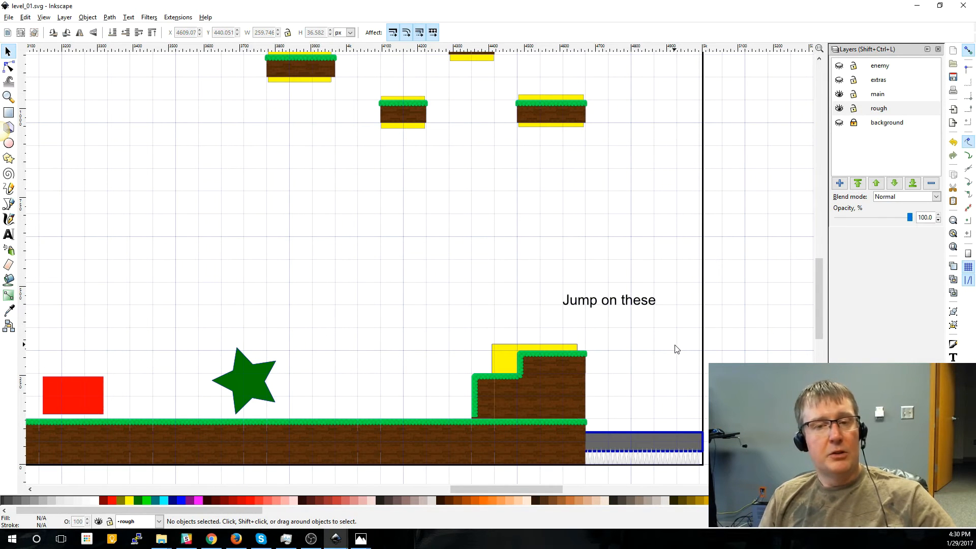
Step: Examine the four floating platforms that lead up from the far end of the level to the upper ledge
scroll(676, 349, "up", 2)
scroll(674, 346, "up", 5)
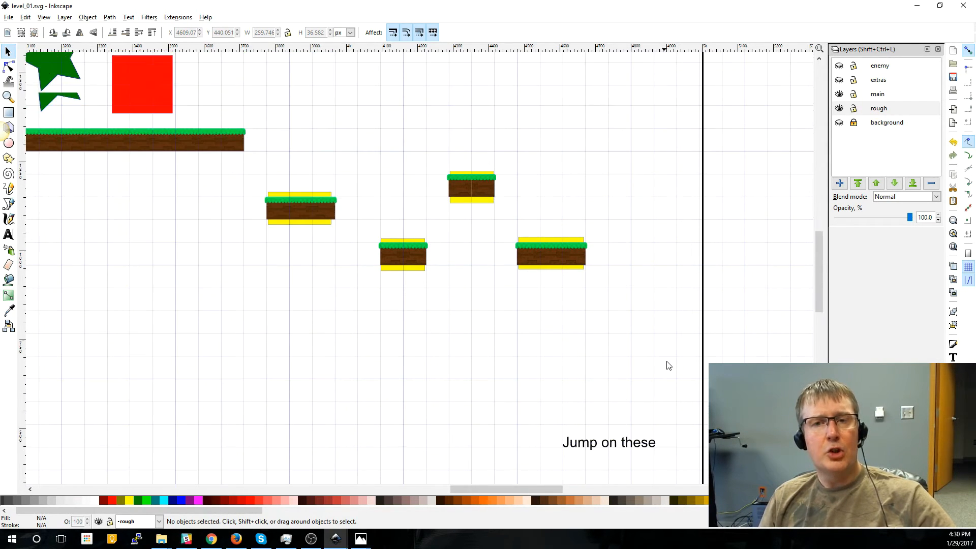
scroll(668, 366, "up", 1)
scroll(625, 460, "down", 10)
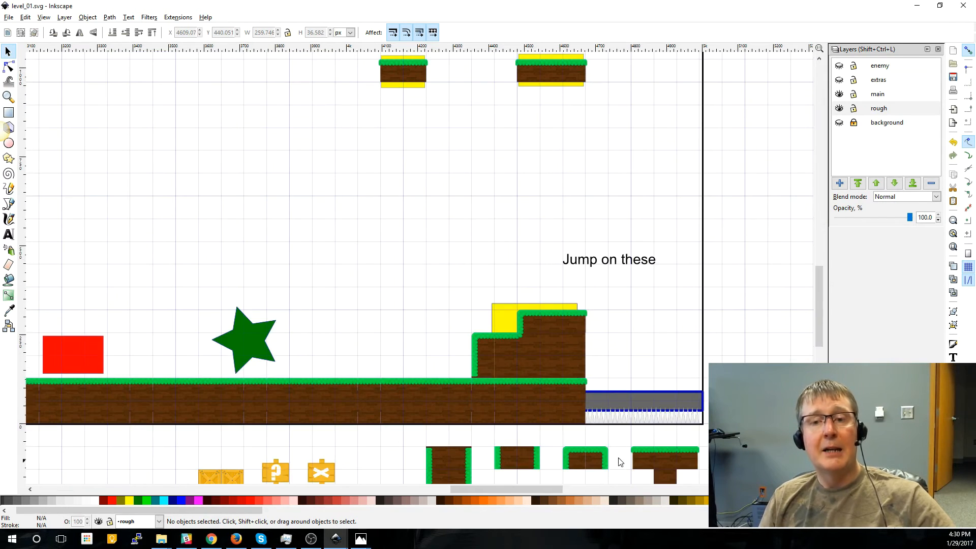
scroll(649, 367, "up", 10)
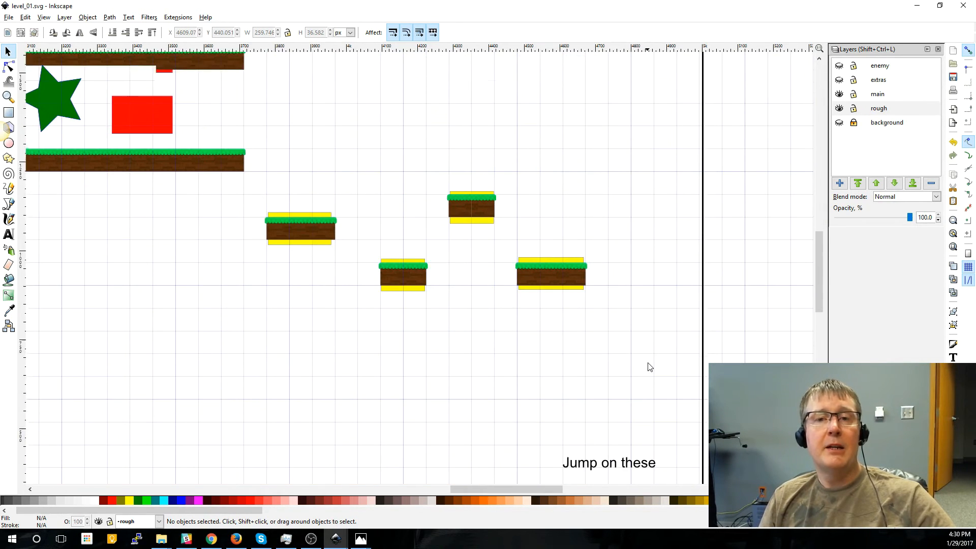
scroll(559, 254, "up", 3)
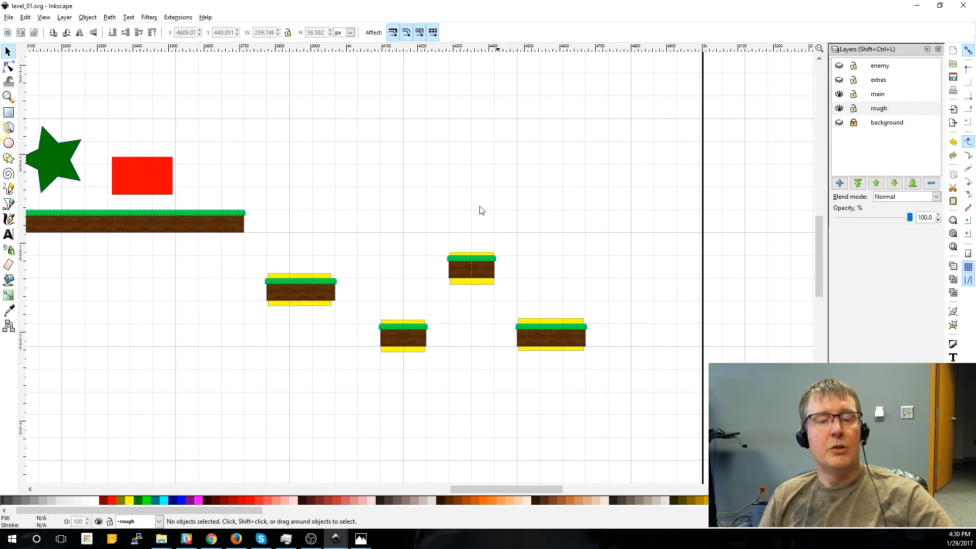
mouse_move(480, 289)
left_mouse_down()
mouse_move(447, 272)
mouse_move(438, 244)
mouse_move(482, 232)
mouse_move(481, 279)
left_mouse_up()
left_click(551, 280)
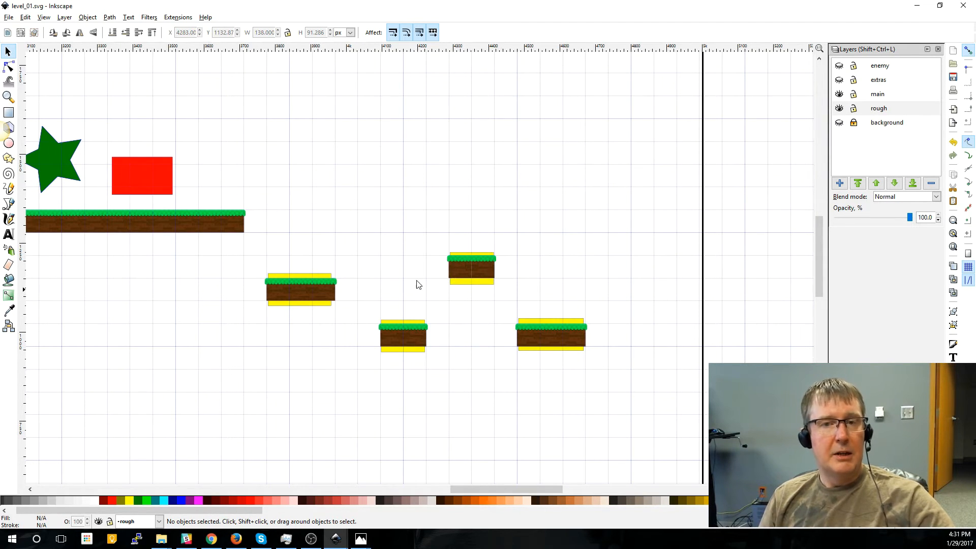
Step: Examine the upper route from the tiered pink-edged structure over the "Don't fall" platforms to the door, including the jump-through platforms
scroll(585, 300, "up", 5)
left_click_drag(547, 489, 448, 481)
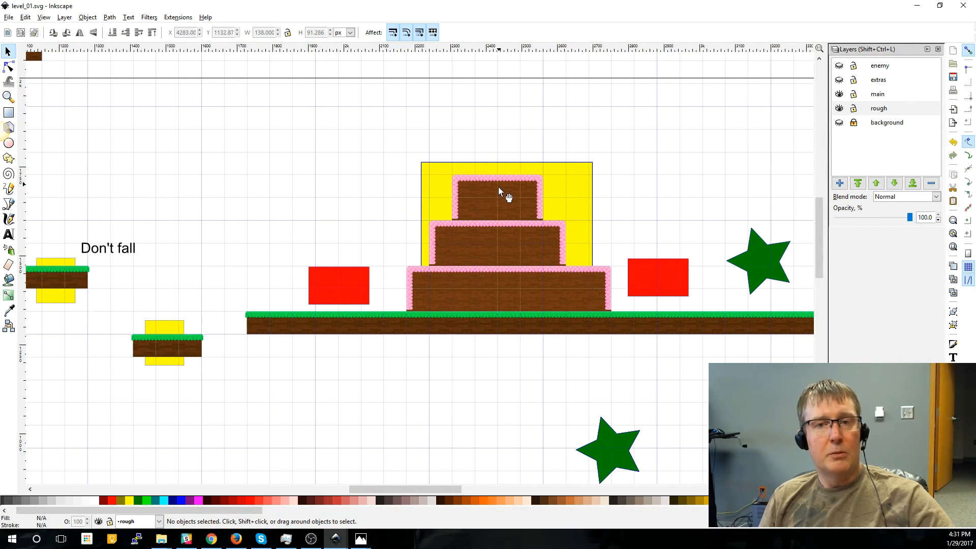
scroll(499, 148, "up", 1)
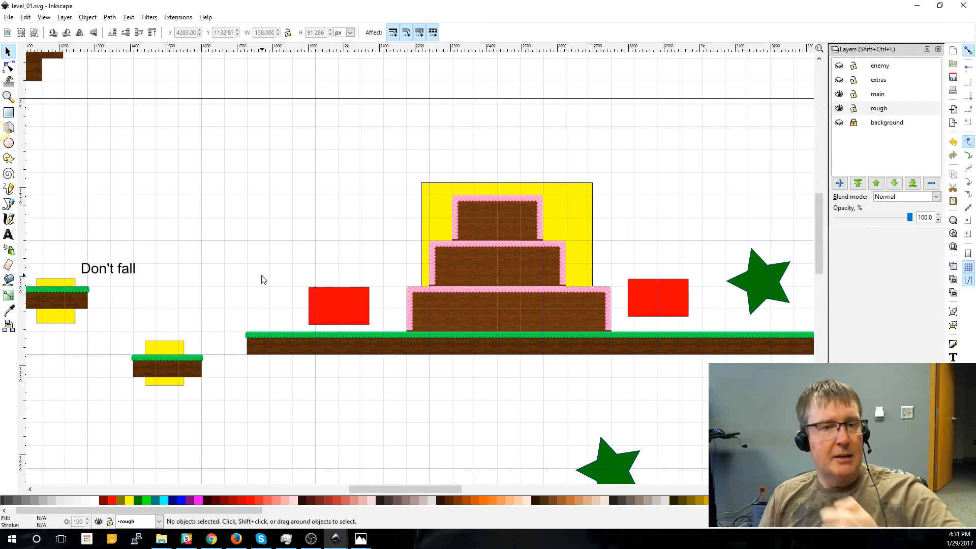
left_click_drag(438, 489, 375, 489)
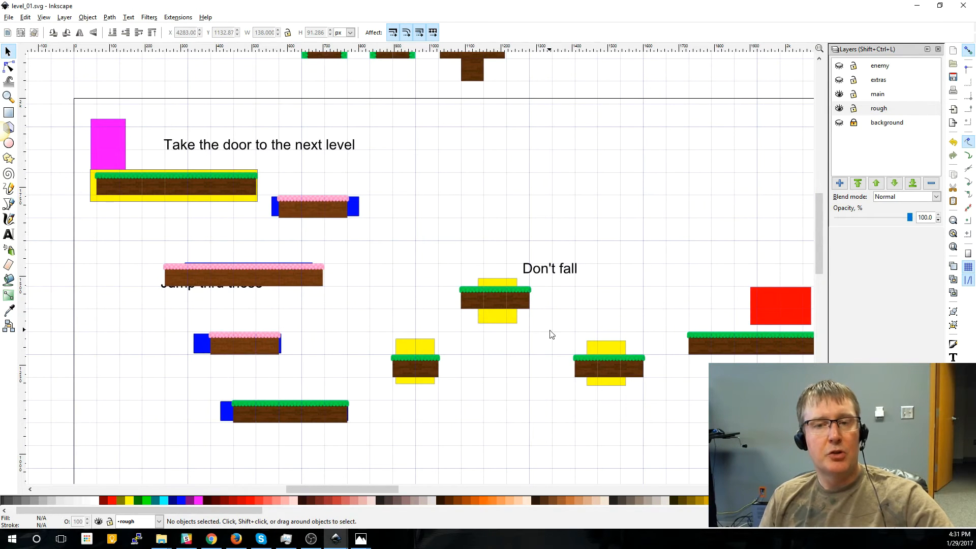
scroll(552, 334, "down", 12)
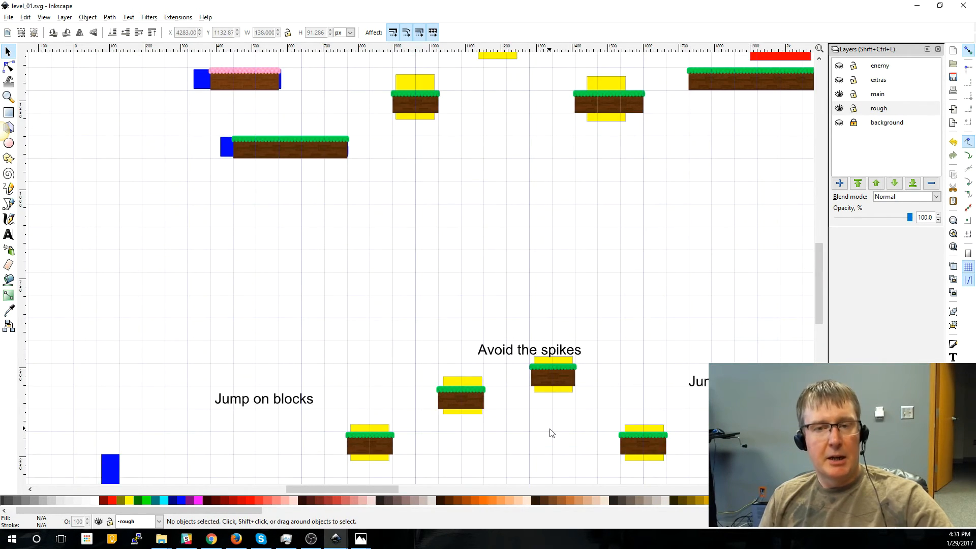
scroll(552, 433, "down", 5)
scroll(590, 234, "up", 6)
scroll(590, 234, "up", 12)
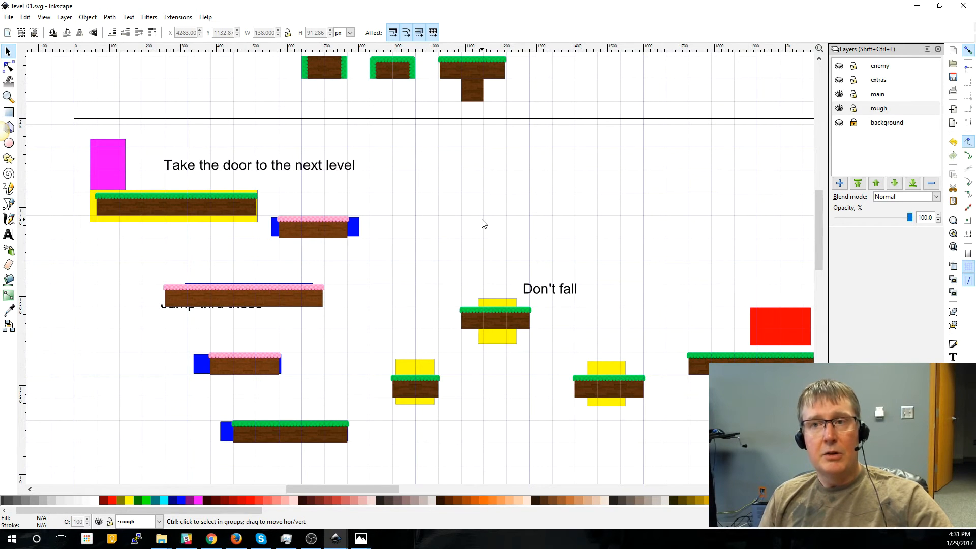
scroll(483, 224, "down", 2, "ctrl")
scroll(483, 224, "down", 2)
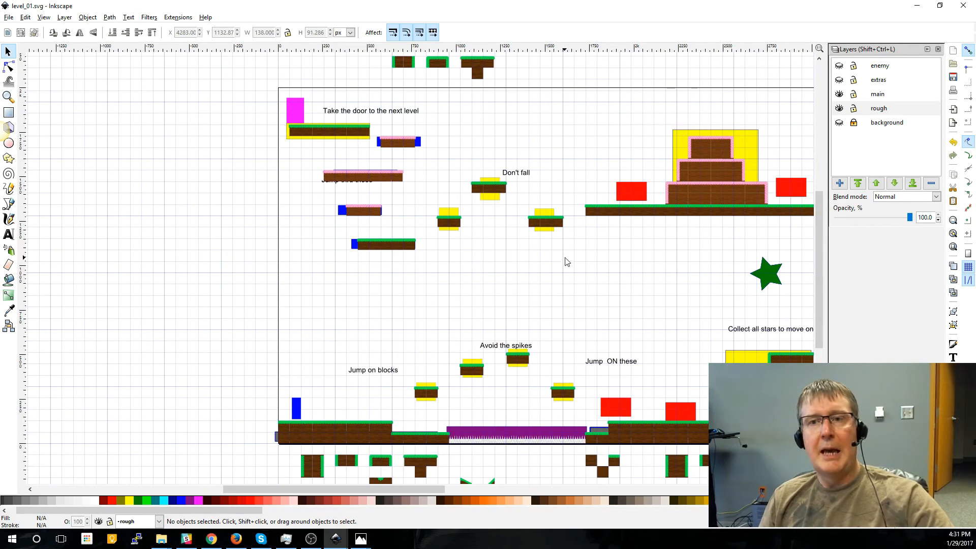
Step: Review the level's layers one by one, going through main, extras, background and rough and ending on enemy
left_click(892, 94)
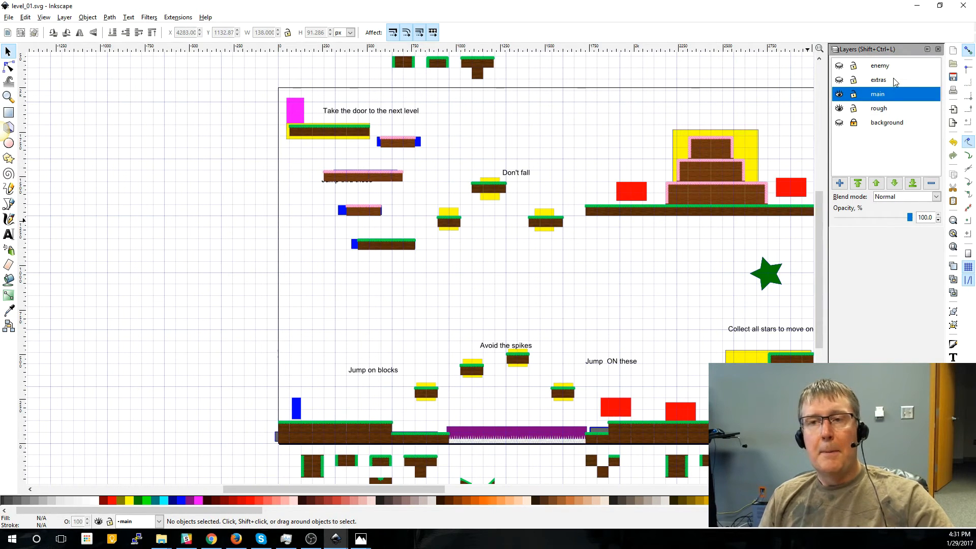
left_click(896, 83)
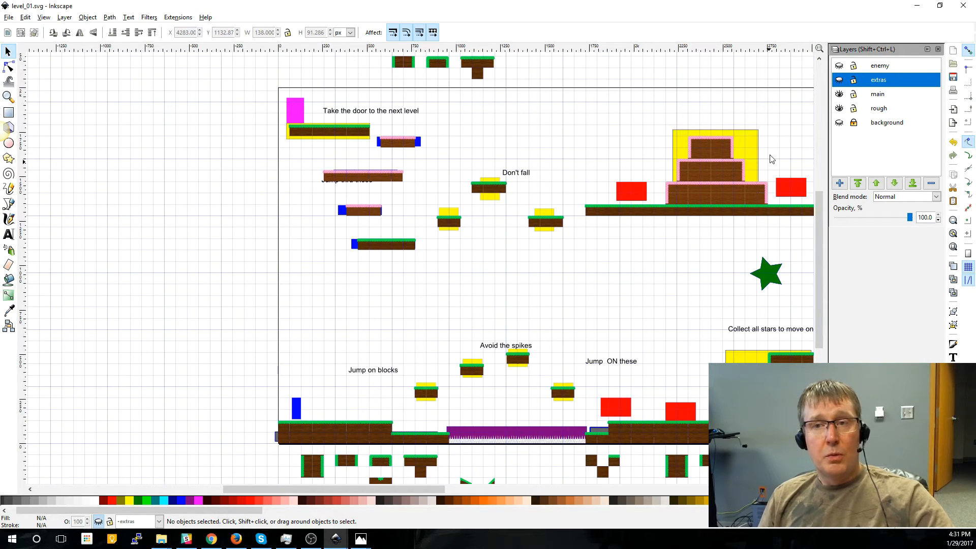
left_click(885, 126)
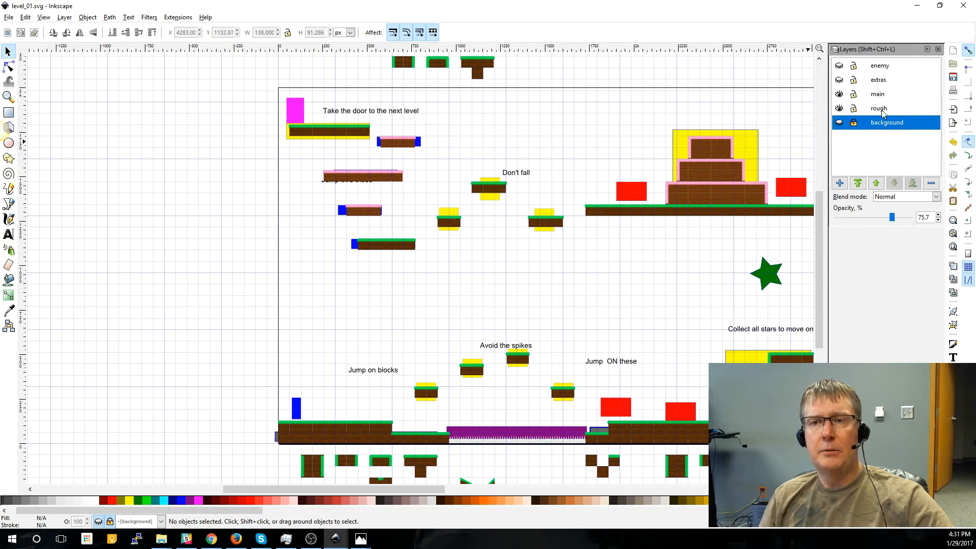
left_click(883, 111)
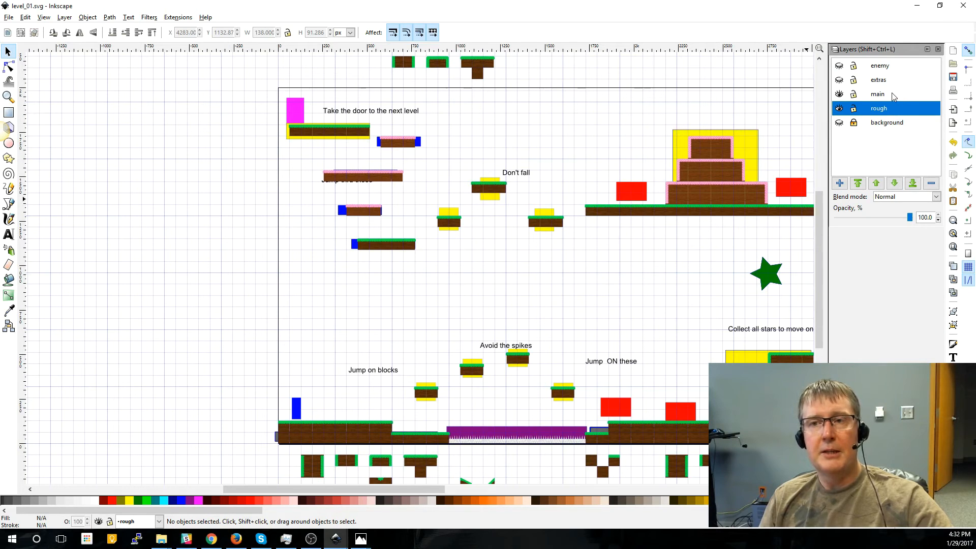
left_click(877, 97)
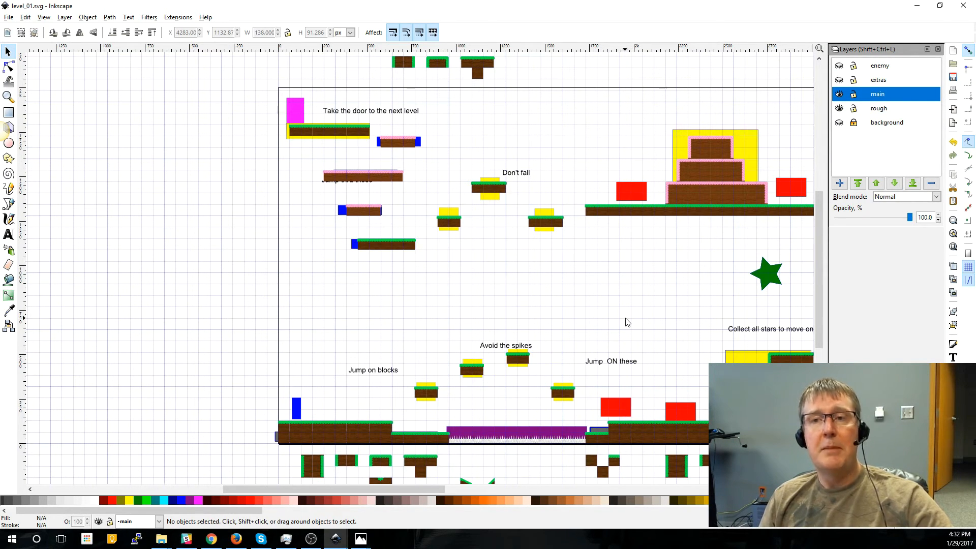
left_click(891, 82)
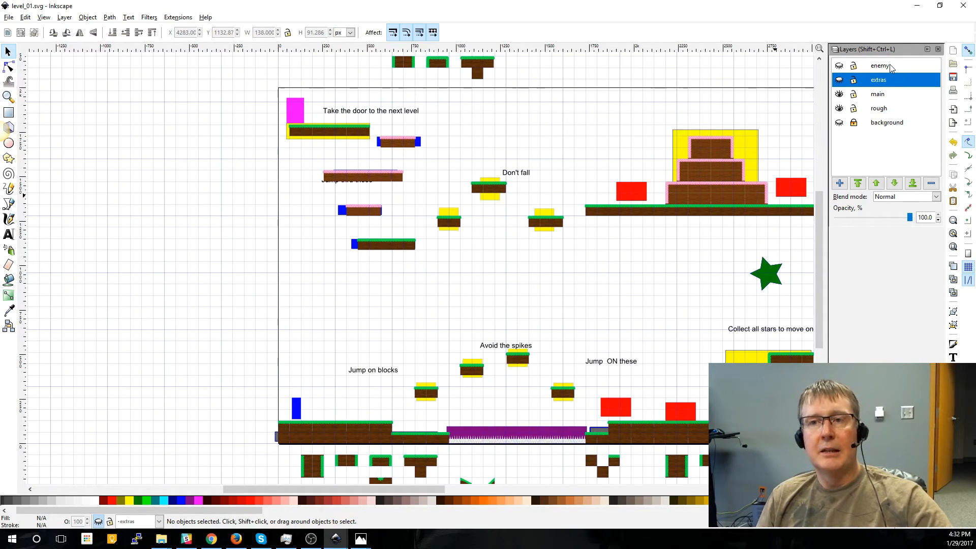
left_click(889, 68)
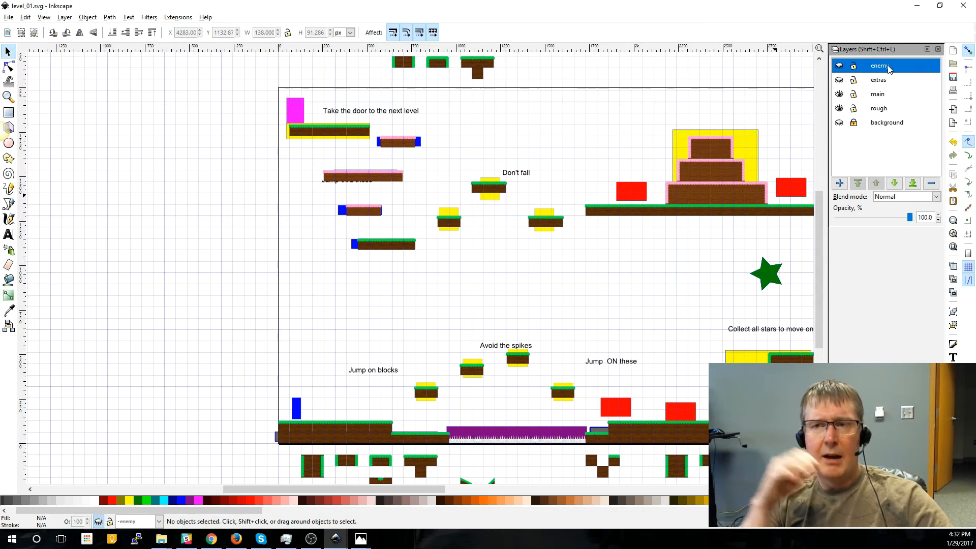
Step: Make the hidden extras layer active and show its decorations in the level
left_click(884, 96)
left_click(890, 81)
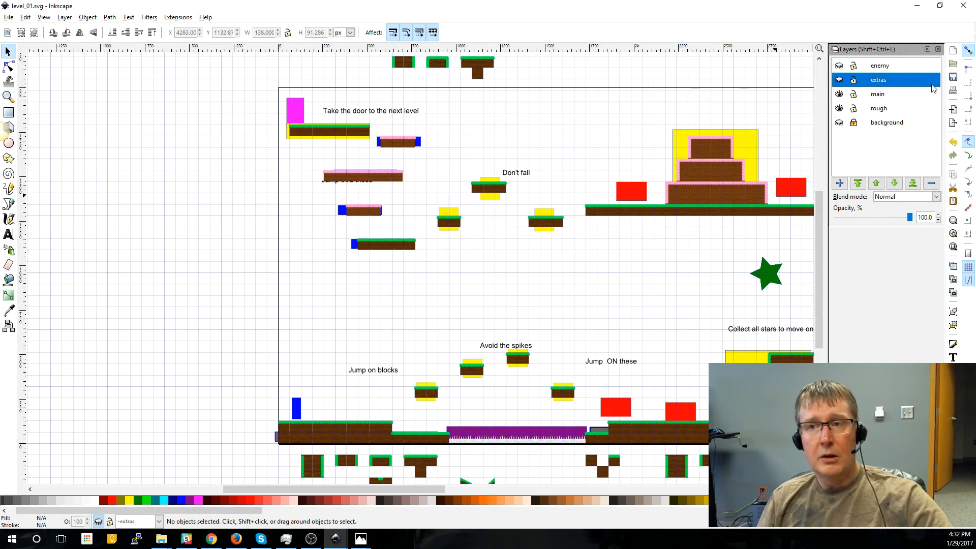
left_click(840, 81)
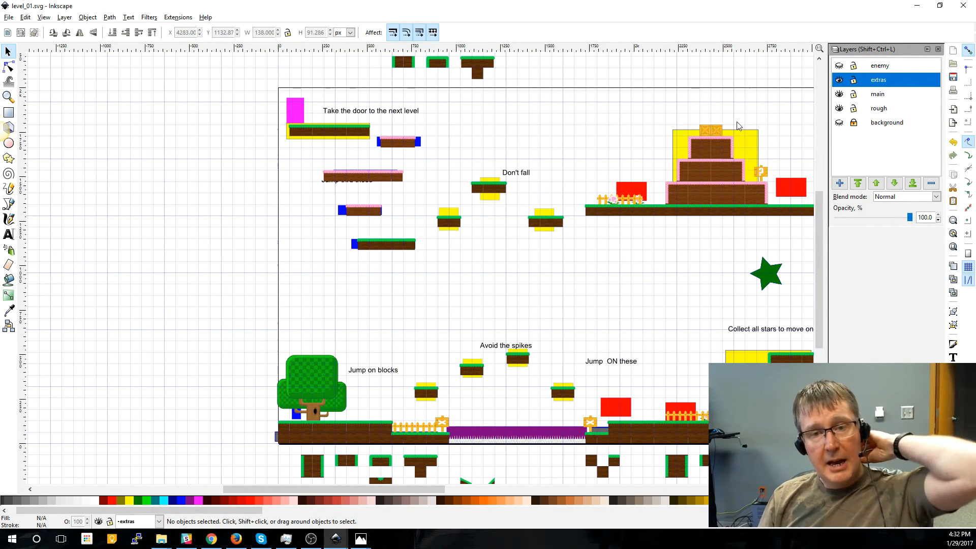
Step: Examine the green tree at the level's start and its source artwork in the Platformer3.png sprite sheet in Photos
scroll(634, 226, "down", 2)
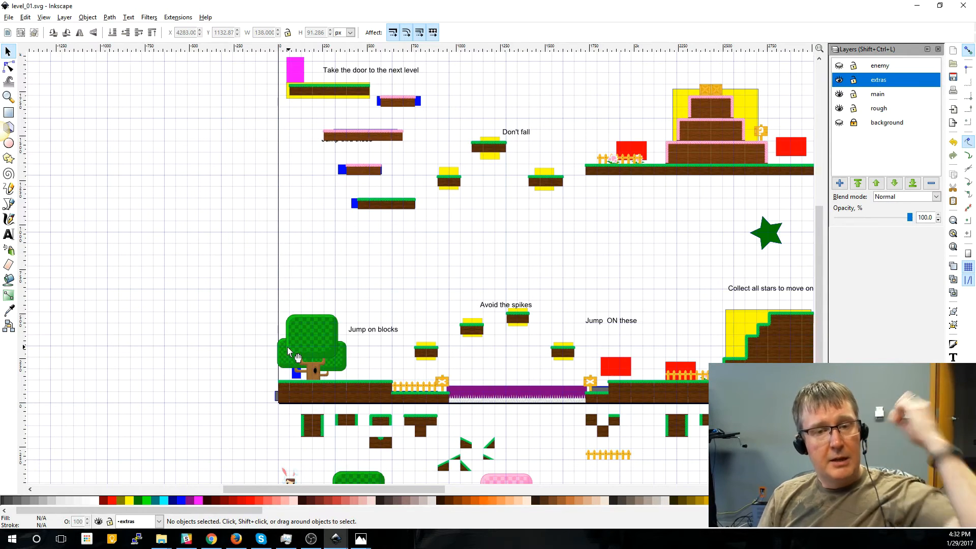
scroll(296, 363, "up", 2, "ctrl")
scroll(302, 358, "down", 1, "ctrl")
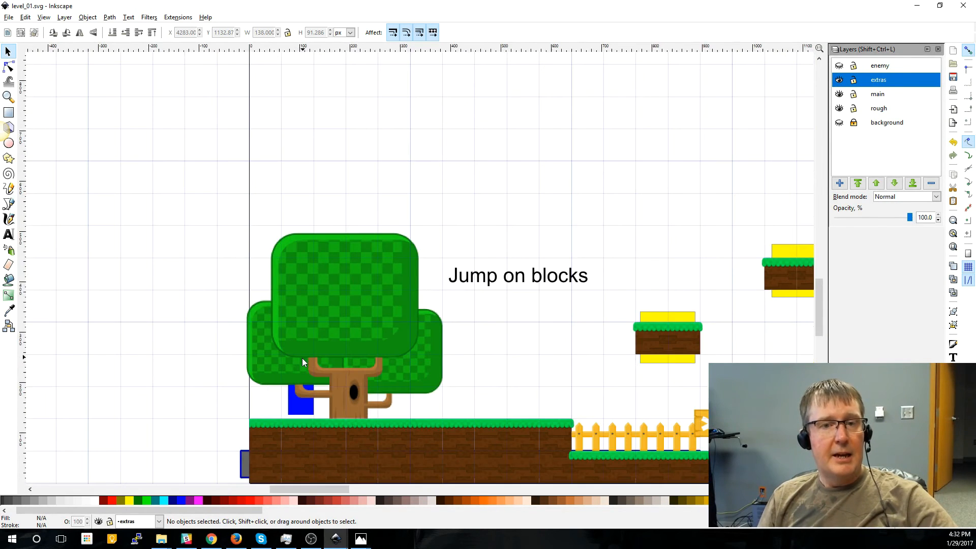
left_click(359, 340)
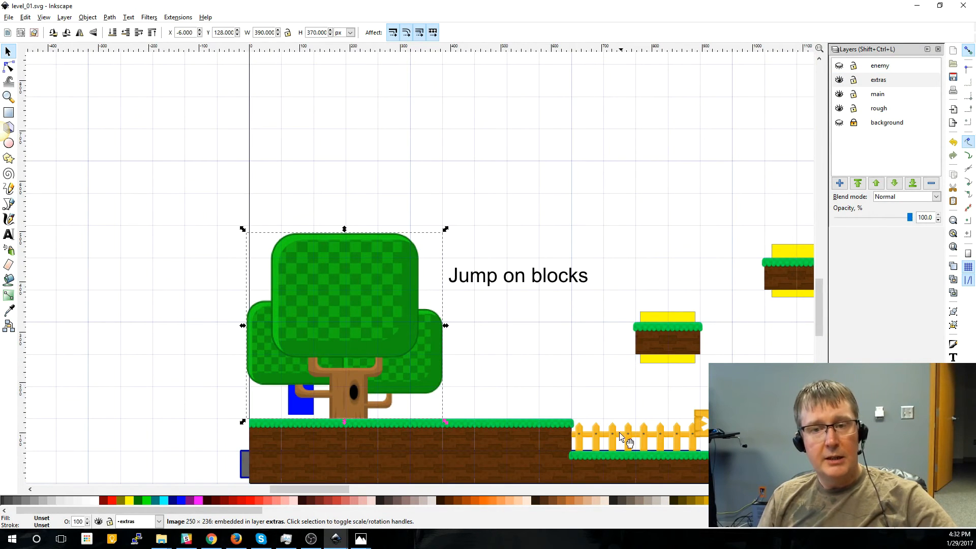
scroll(412, 480, "down", 4)
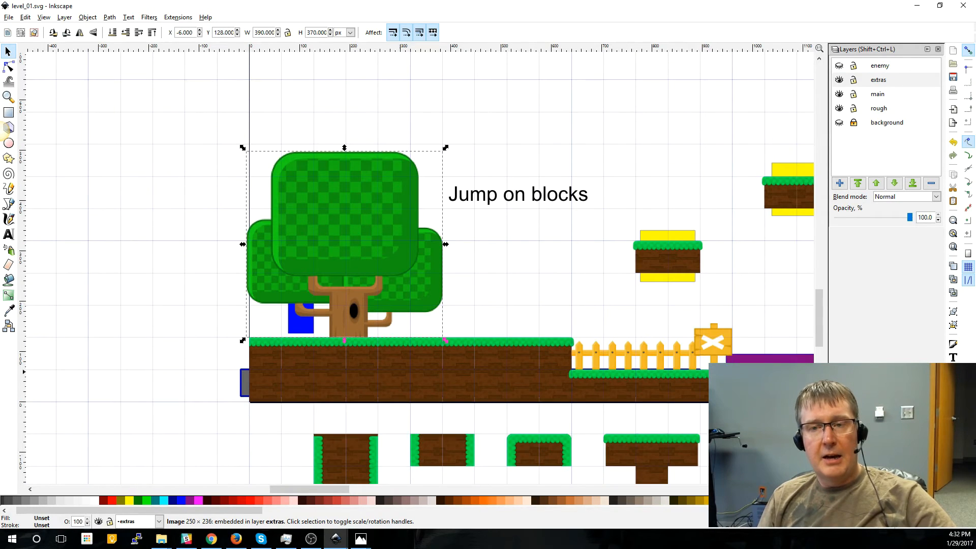
mouse_move(369, 542)
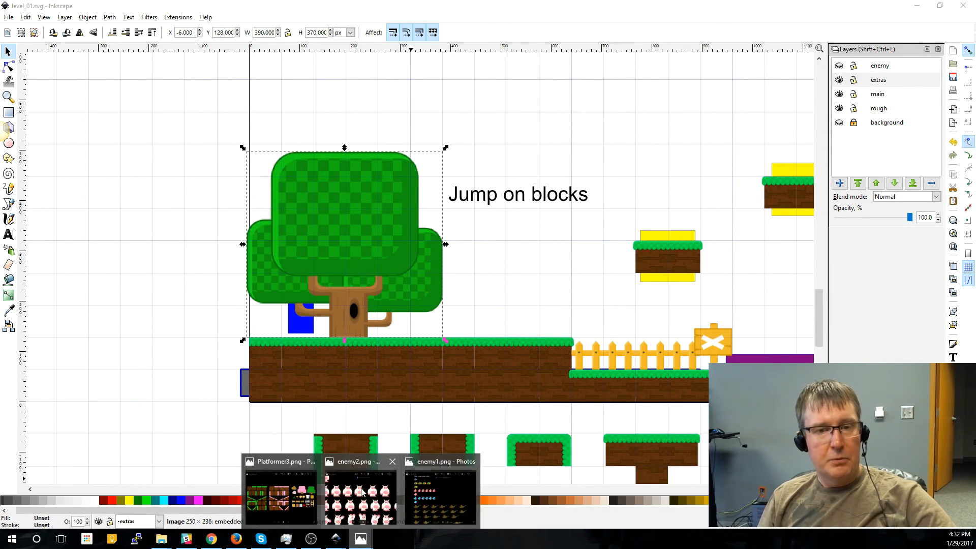
left_click(276, 489)
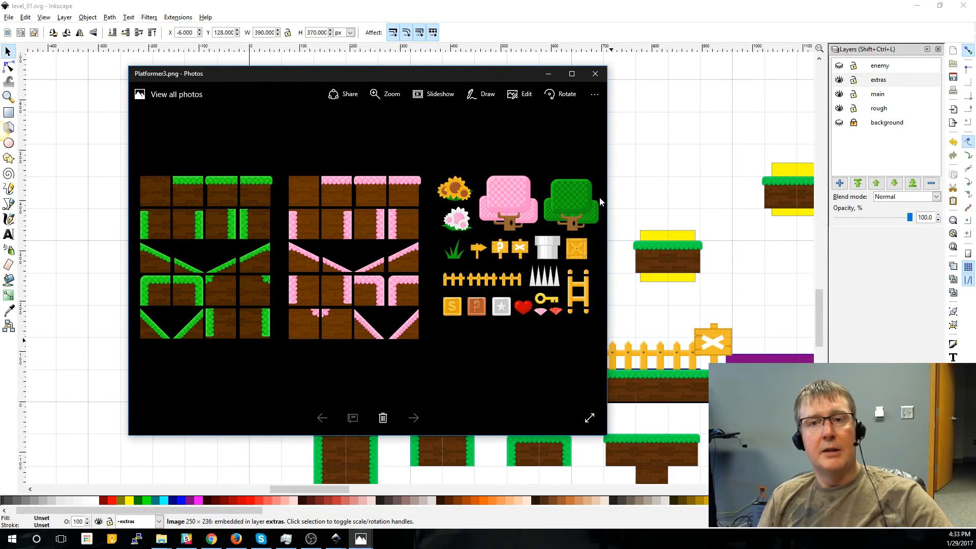
left_click(647, 34)
scroll(700, 336, "up", 1)
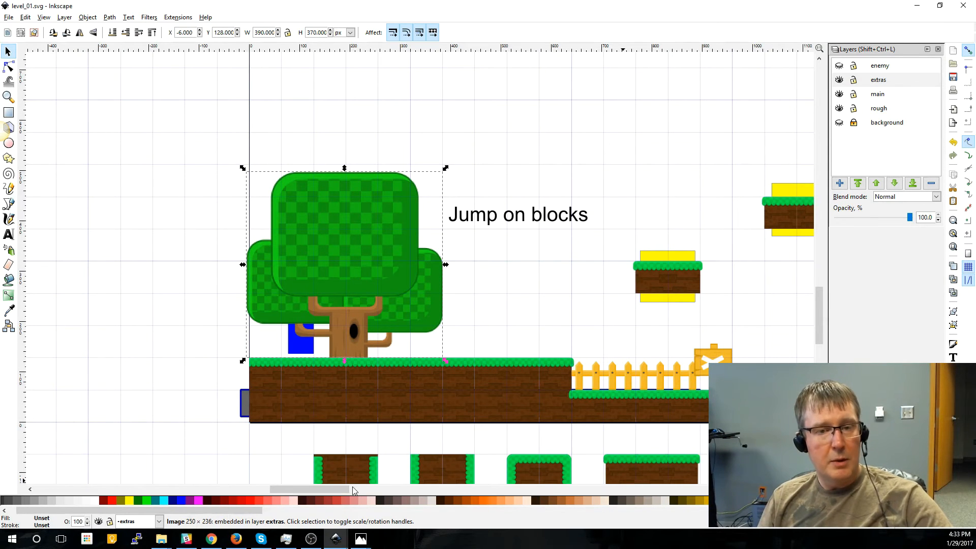
Step: Examine the fences, flowers and signs placed along the ground route up to the level's far end
left_click_drag(344, 487, 423, 489)
left_click(575, 349)
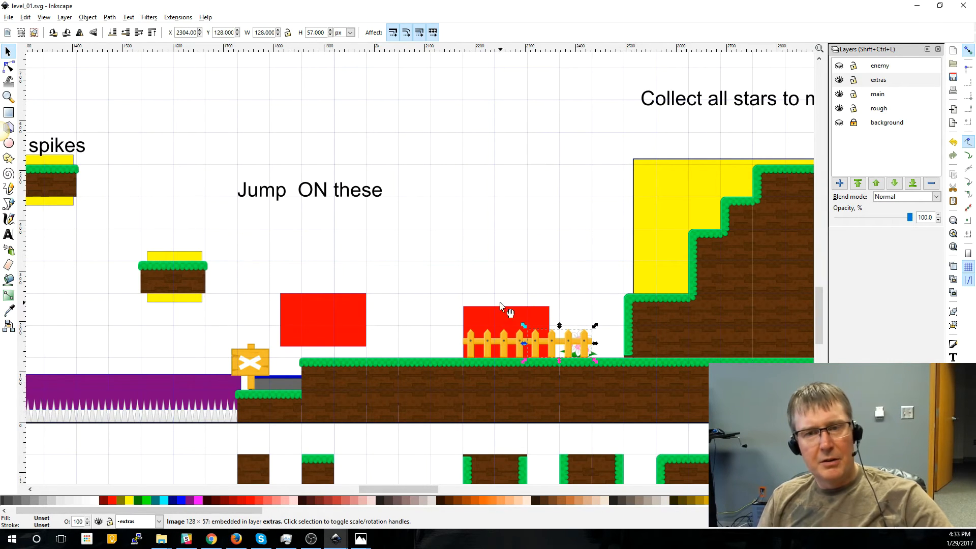
left_click_drag(419, 491, 496, 489)
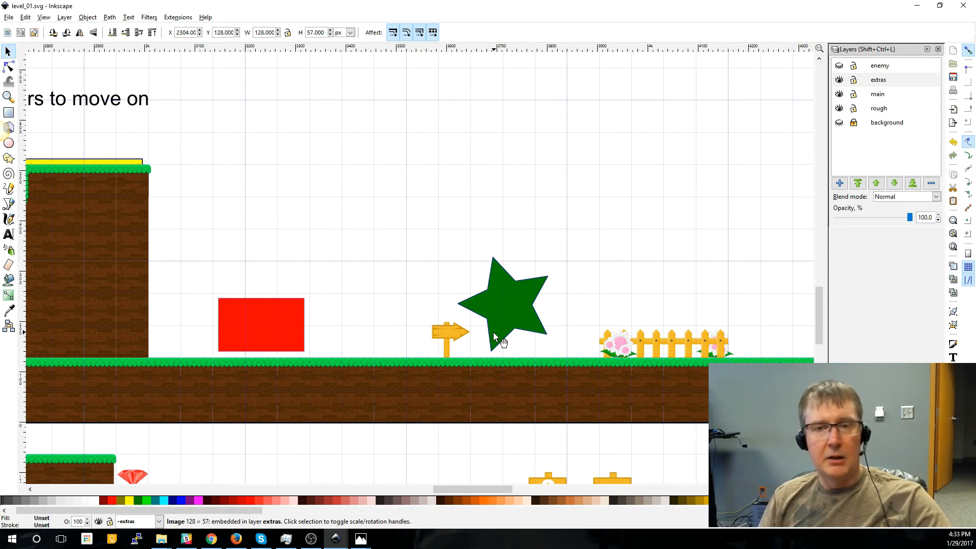
left_click_drag(454, 487, 494, 489)
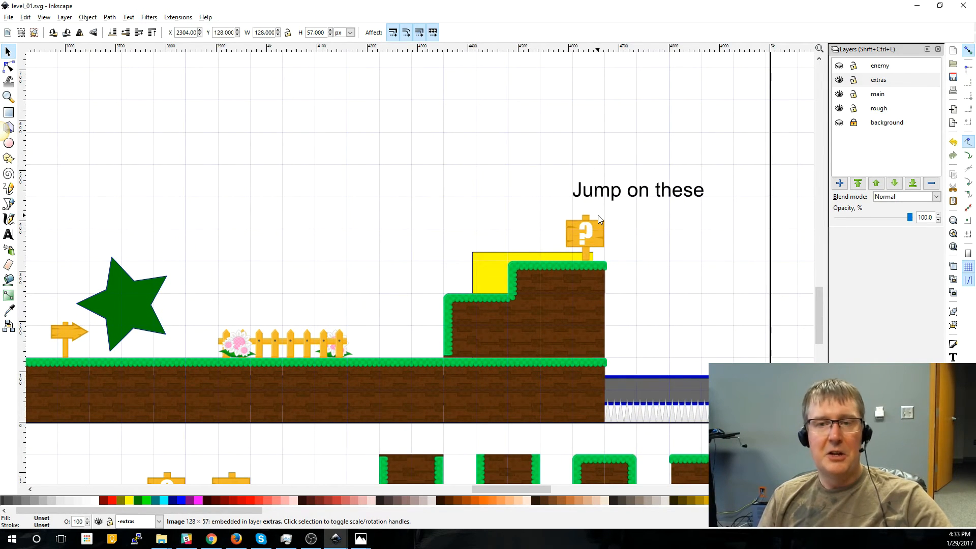
scroll(598, 219, "up", 4)
scroll(598, 219, "up", 20)
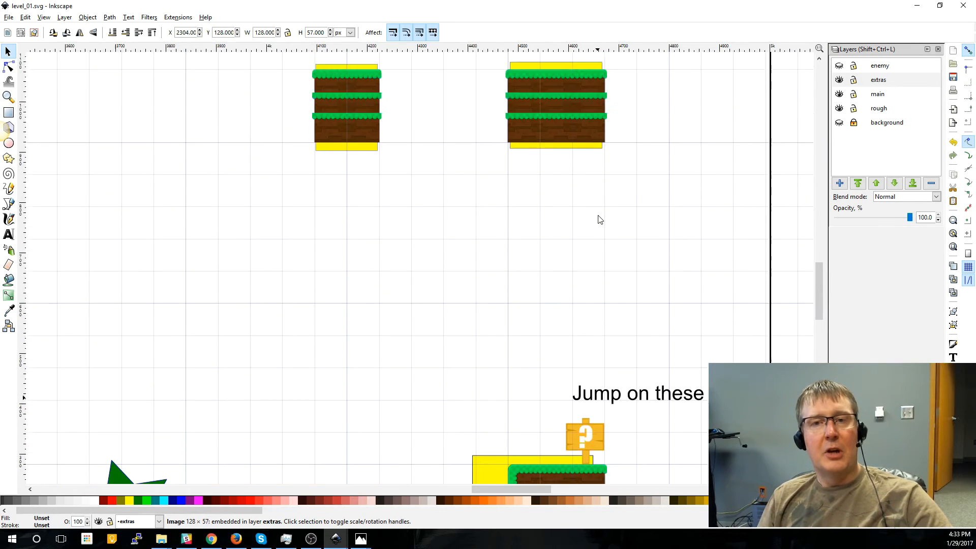
Step: Examine the extras on the upper ledge, including the crates, question-mark sign, fences and pink tree, against the whole level
scroll(598, 219, "up", 2)
left_click_drag(525, 488, 419, 478)
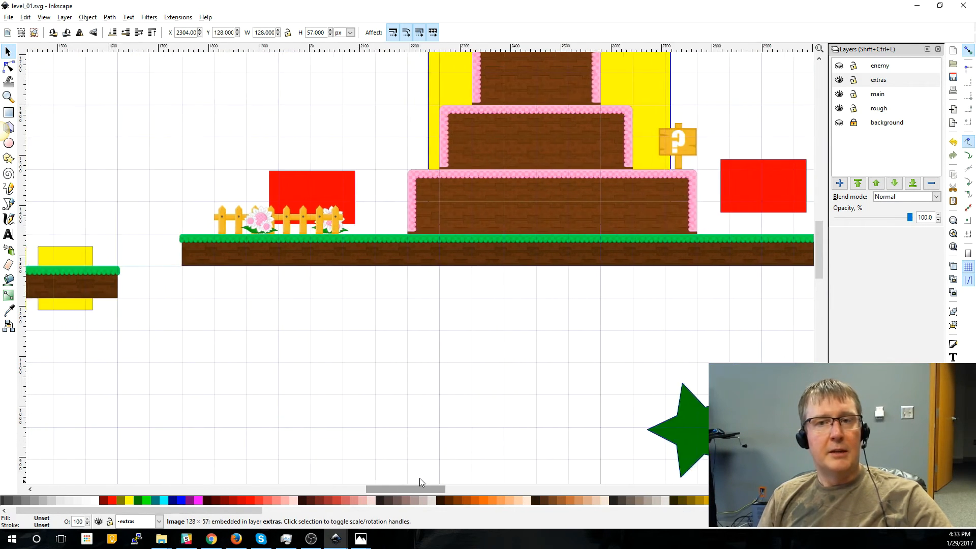
scroll(454, 267, "up", 10)
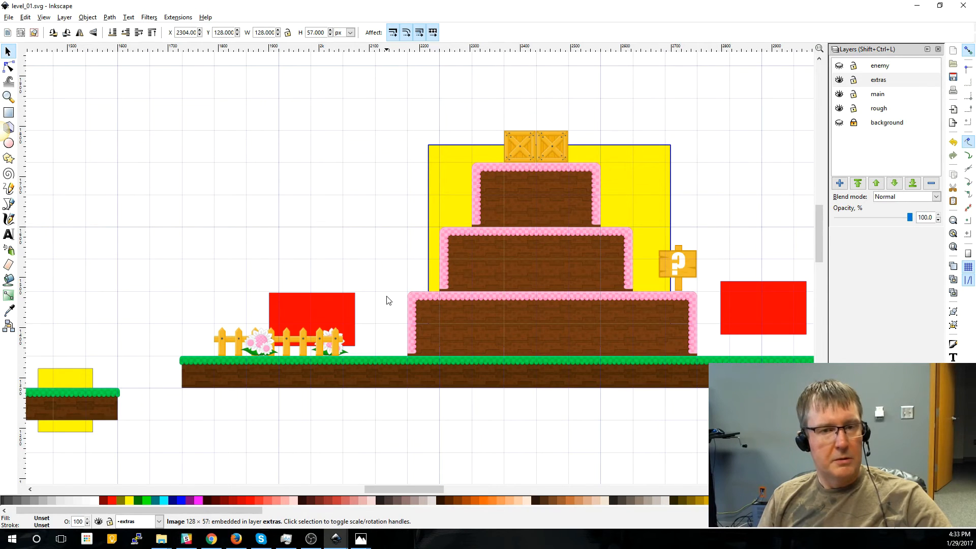
scroll(416, 294, "down", 2)
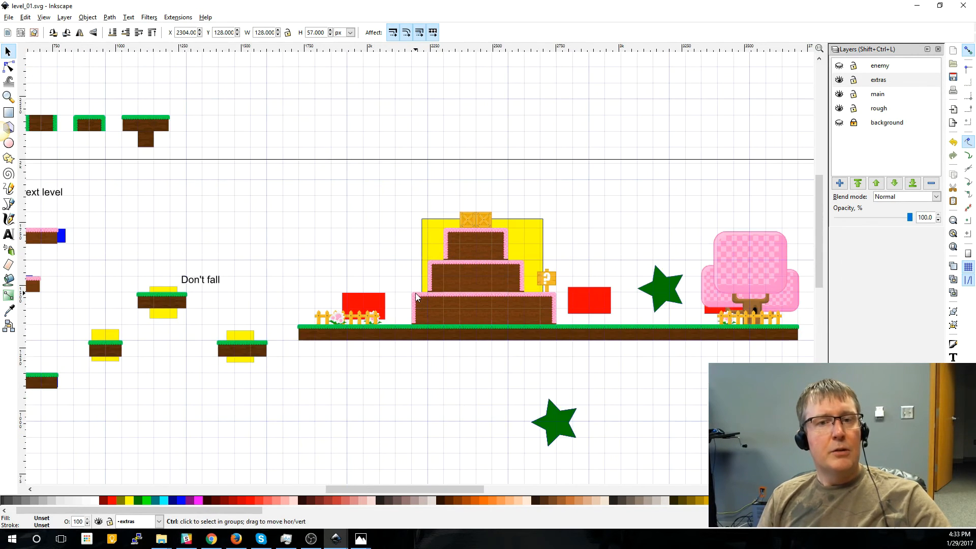
scroll(416, 293, "down", 2)
scroll(418, 297, "down", 1)
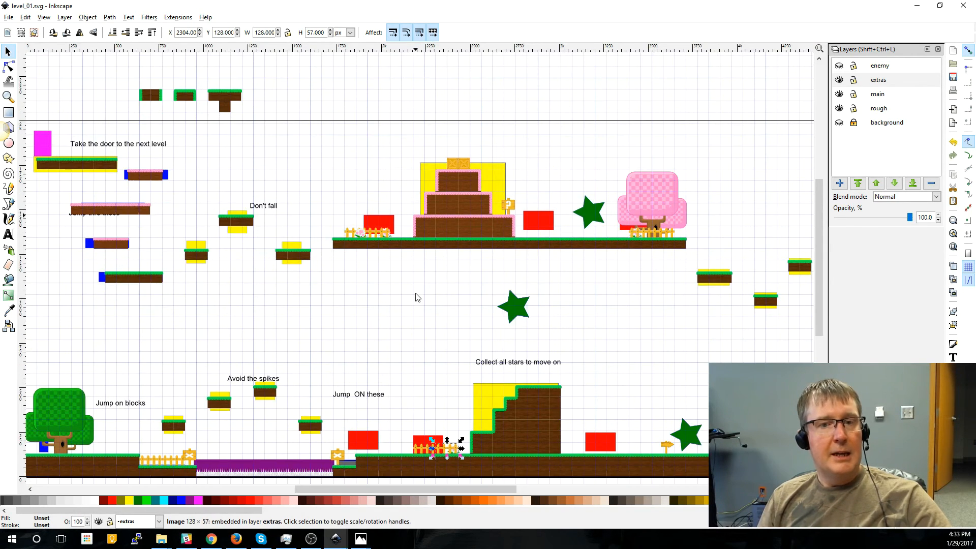
scroll(416, 297, "down", 1)
mouse_move(406, 489)
left_mouse_down()
mouse_move(376, 494)
mouse_move(430, 493)
left_mouse_up()
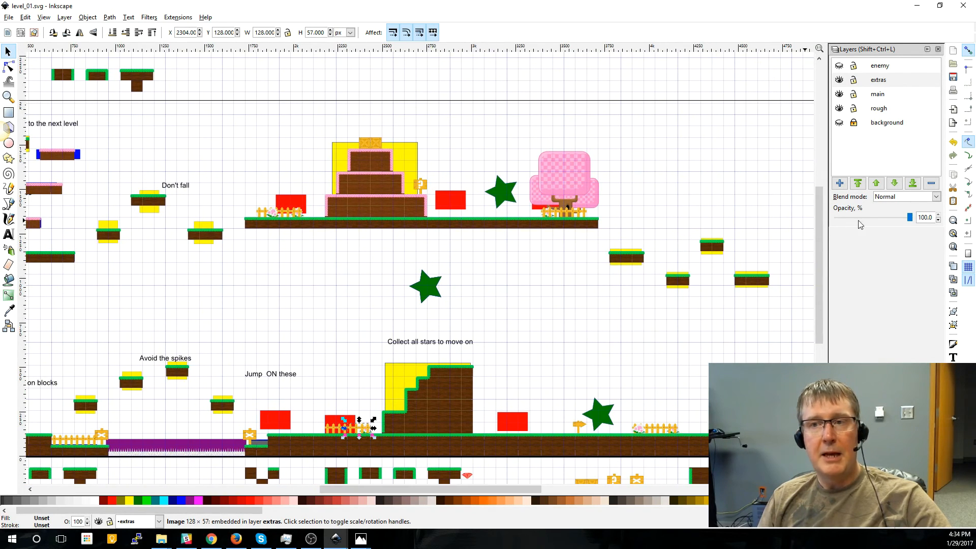
Step: Hide the rough layer and make the enemy layer active and visible
left_click(839, 108)
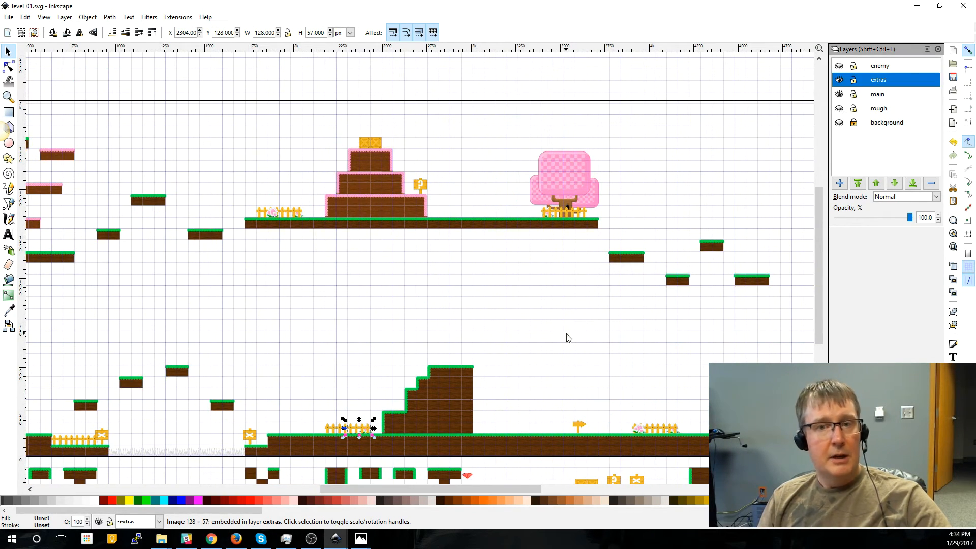
mouse_move(493, 487)
left_mouse_down()
mouse_move(508, 490)
mouse_move(432, 495)
mouse_move(442, 497)
left_mouse_up()
left_click(374, 326)
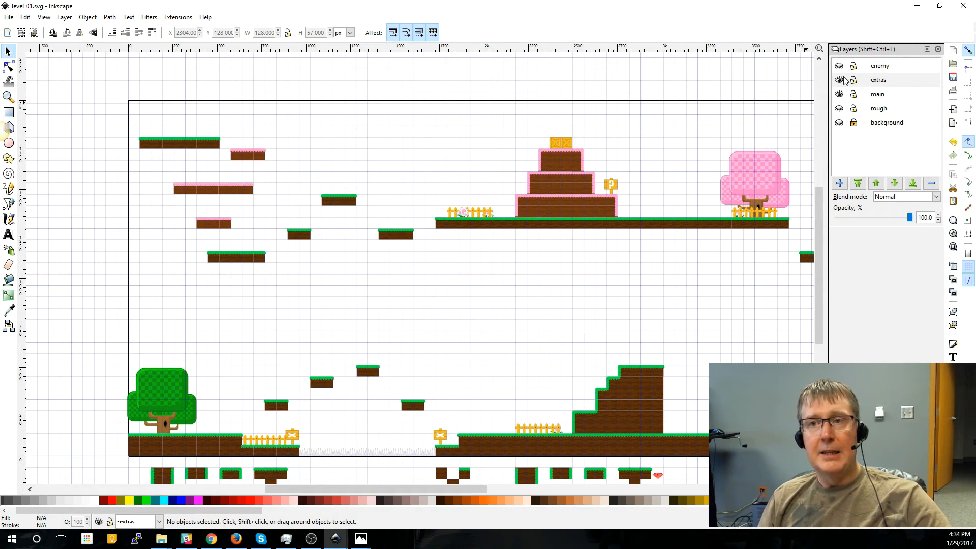
left_click(876, 69)
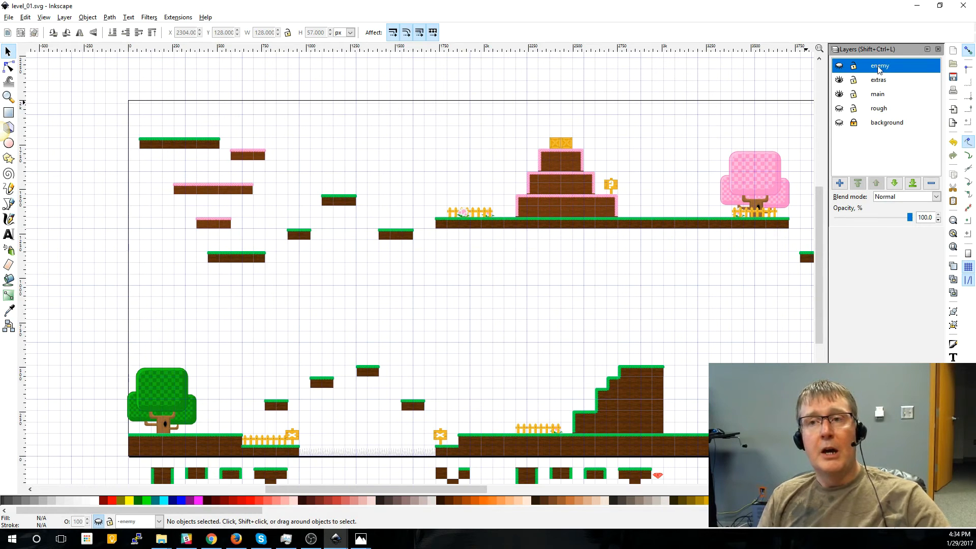
left_click(840, 67)
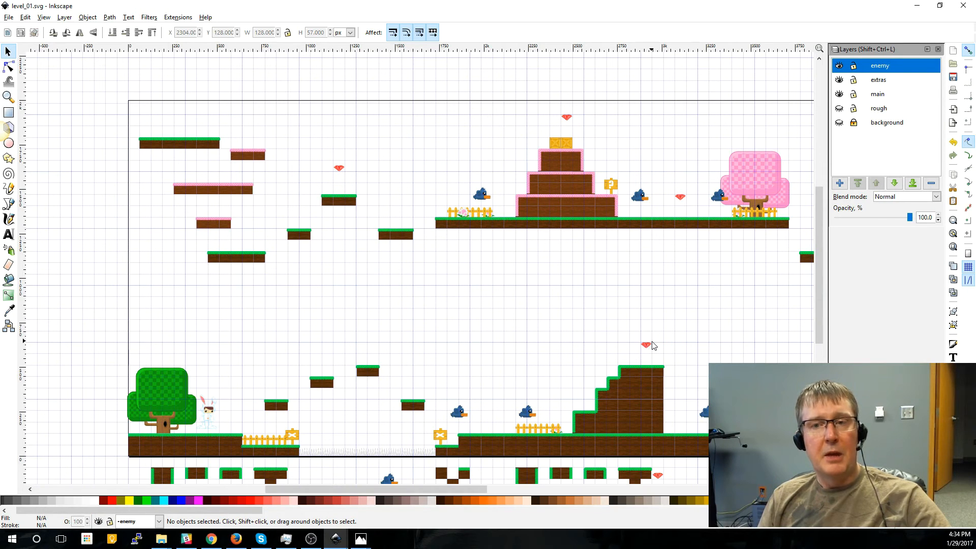
Step: Examine the rabbit character beside the starting tree and the two blue birds beyond the spike pit
scroll(671, 264, "down", 2)
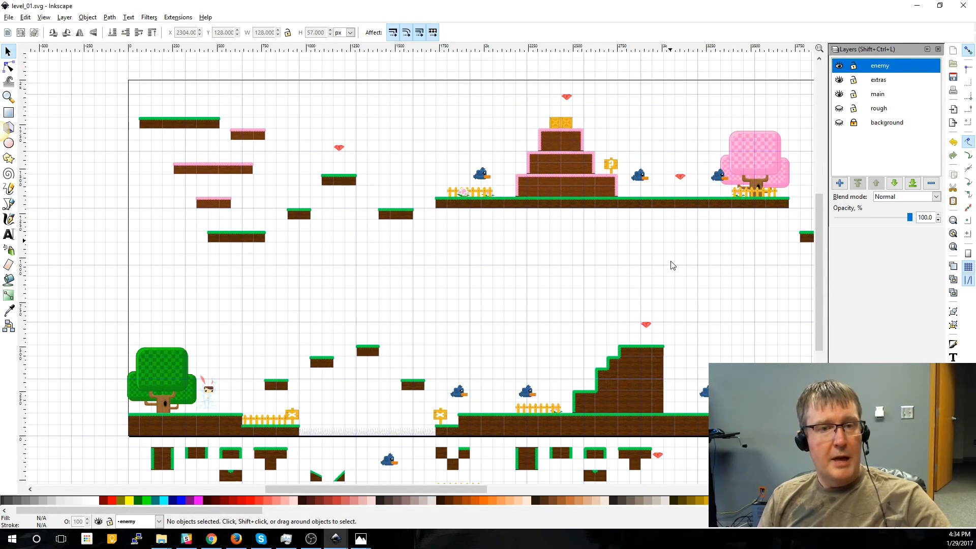
scroll(169, 374, "up", 5)
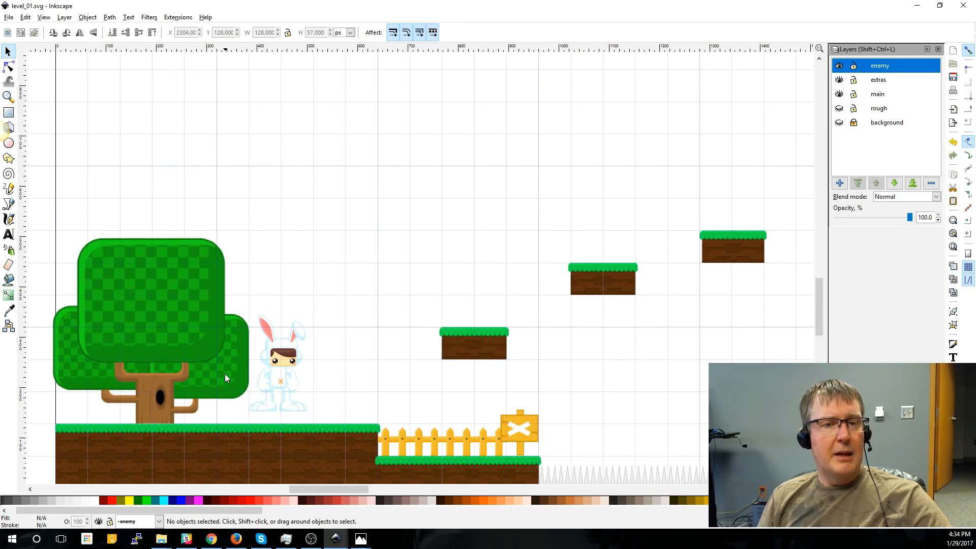
left_click(292, 383)
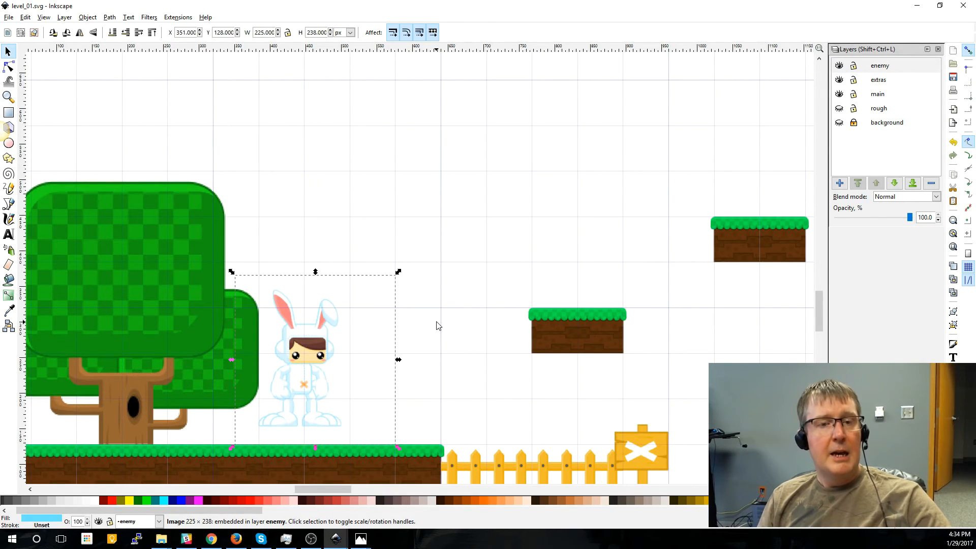
scroll(440, 312, "down", 2)
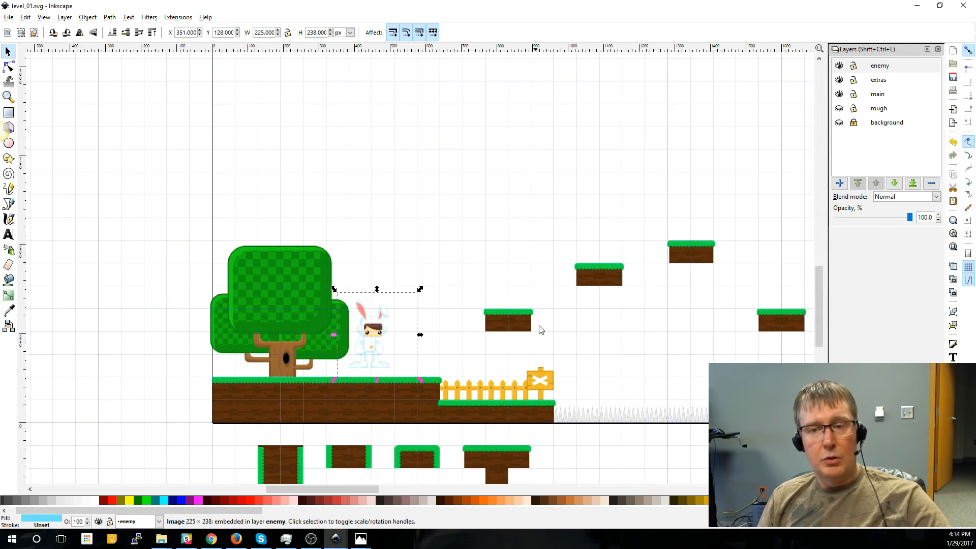
scroll(502, 239, "up", 1)
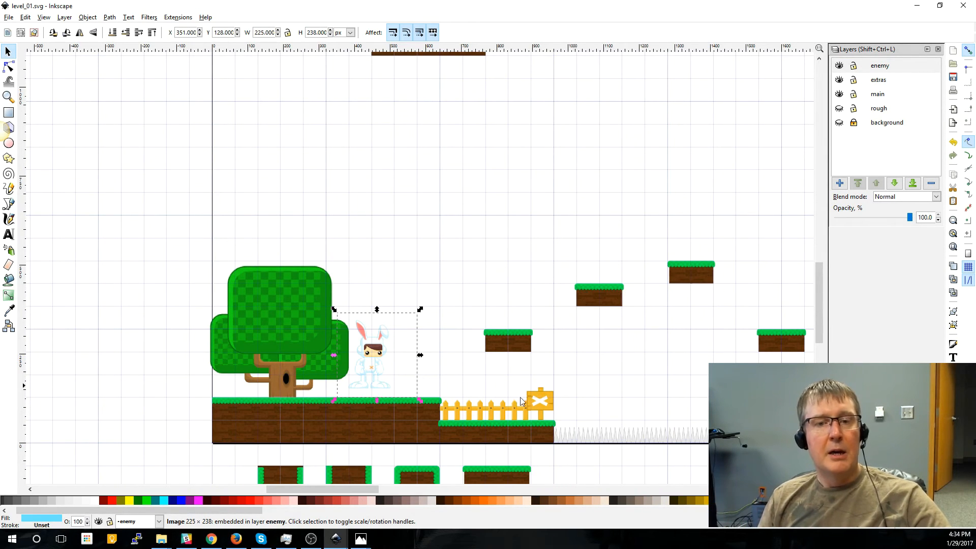
left_click(370, 488)
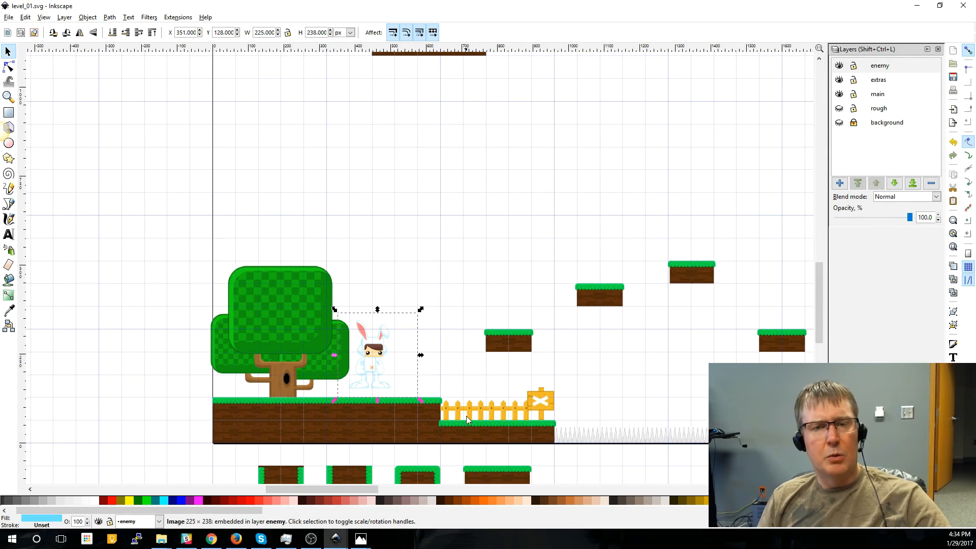
left_click_drag(367, 490, 412, 491)
left_click(572, 358)
left_click(701, 362)
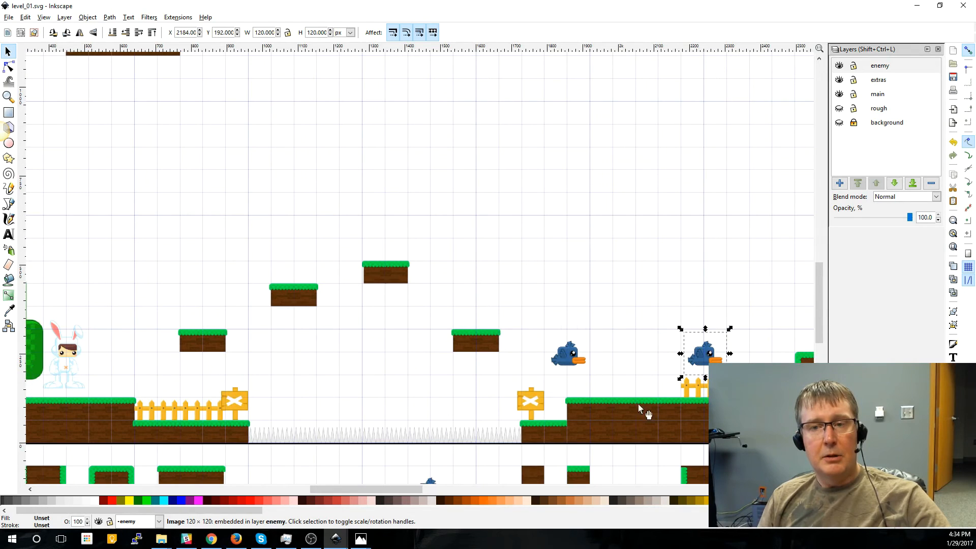
Step: Examine the red gems and the spring from the stepped hill to the floating platforms at the level's far end
left_click_drag(413, 489, 446, 494)
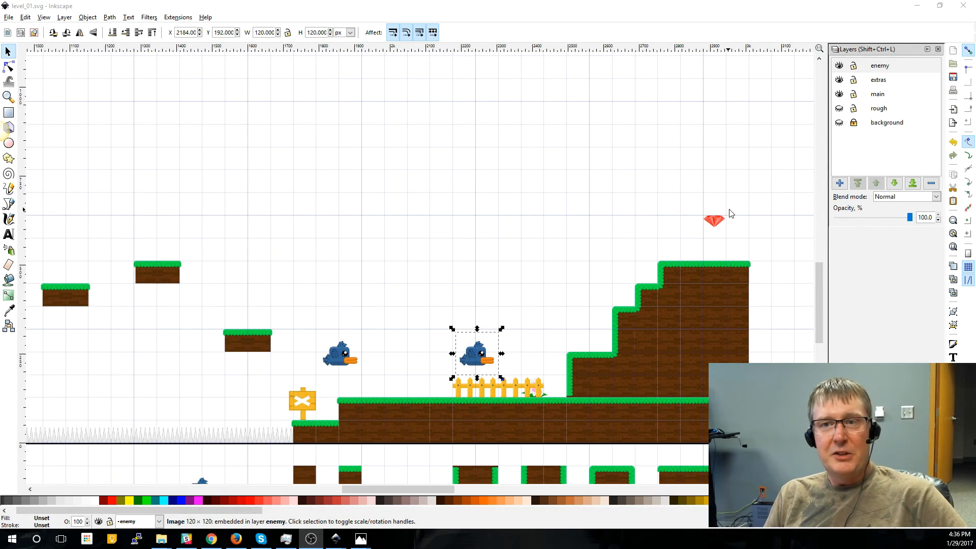
left_click(725, 226)
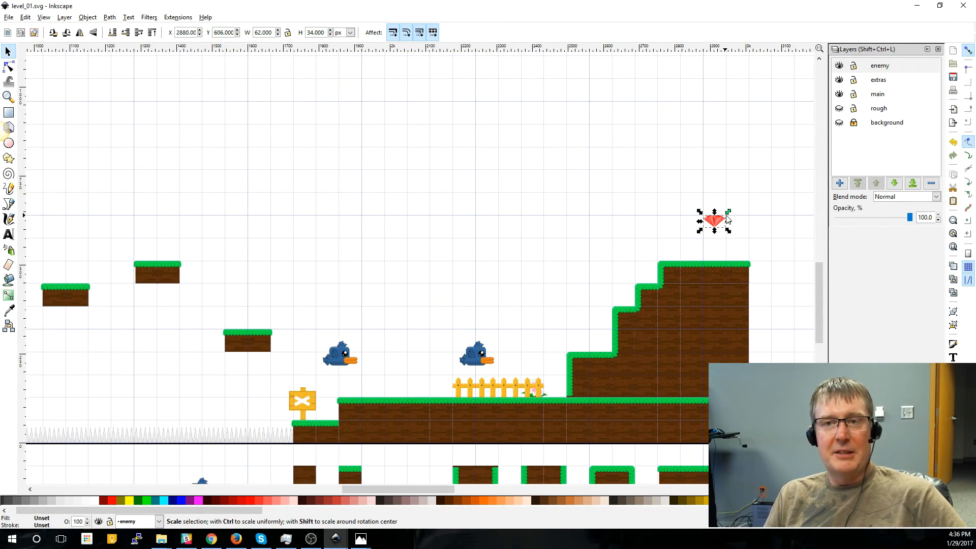
scroll(727, 218, "up", 1)
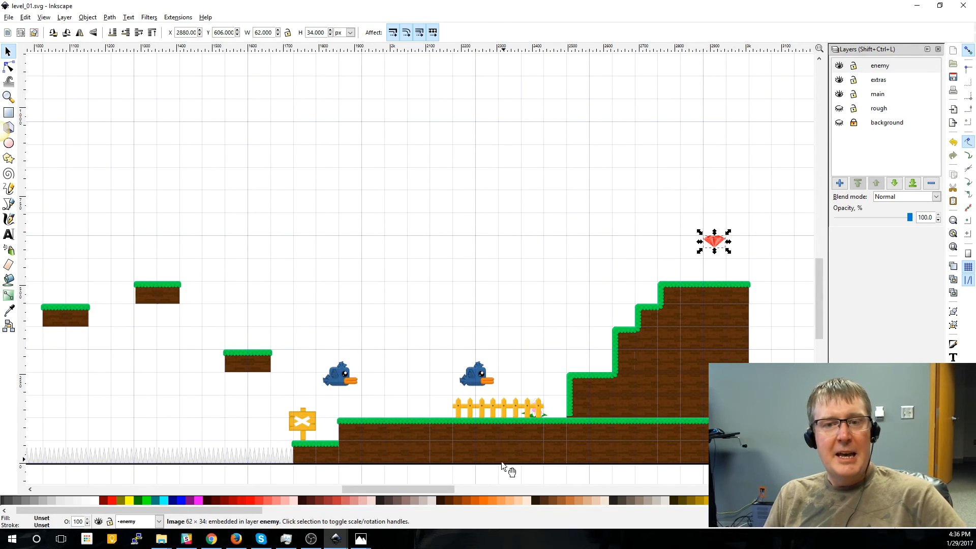
left_click_drag(442, 488, 516, 495)
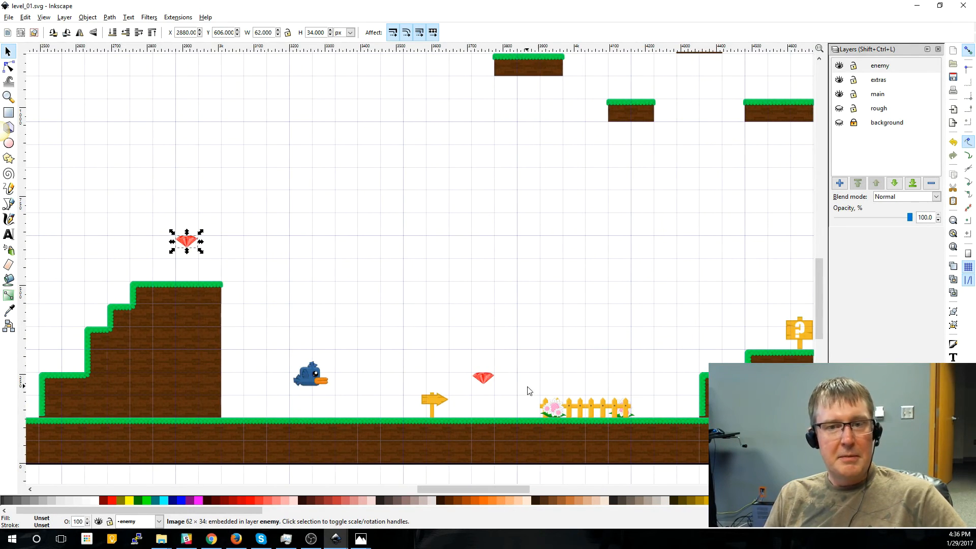
left_click_drag(513, 489, 572, 490)
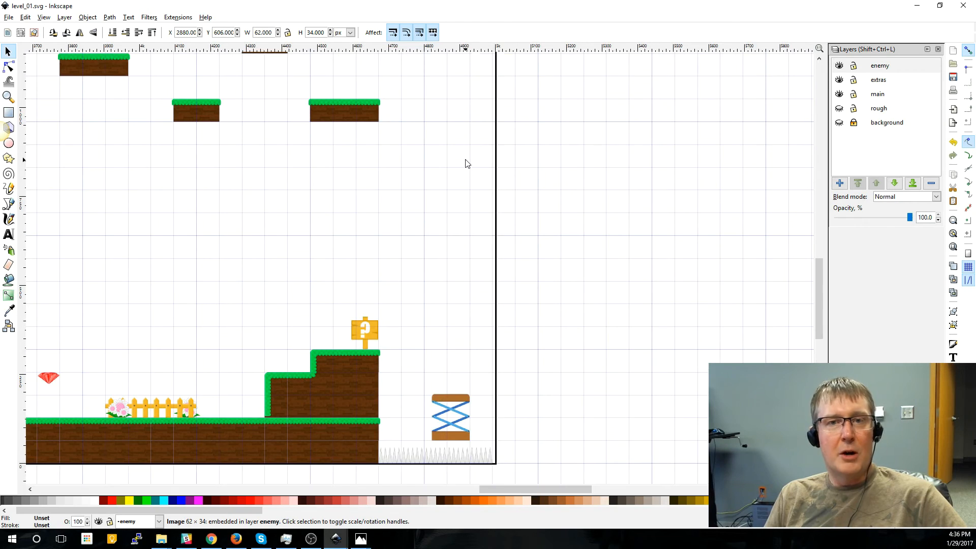
scroll(467, 164, "up", 8)
scroll(467, 161, "up", 1)
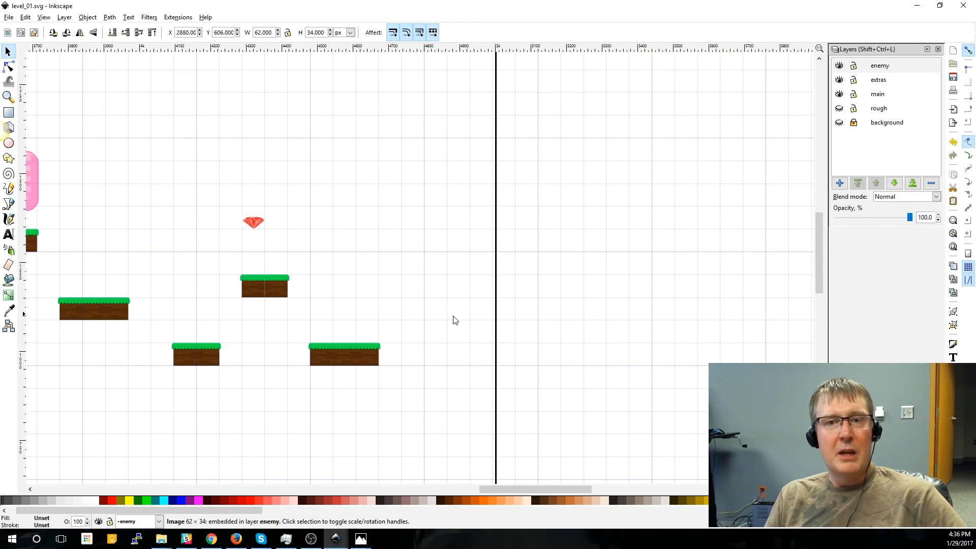
Step: Examine the blue birds on the upper ledge, above the flowered fence and beside the question-mark sign
left_click_drag(508, 490, 395, 492)
scroll(430, 434, "up", 3)
left_click_drag(465, 490, 436, 494)
left_click(453, 272)
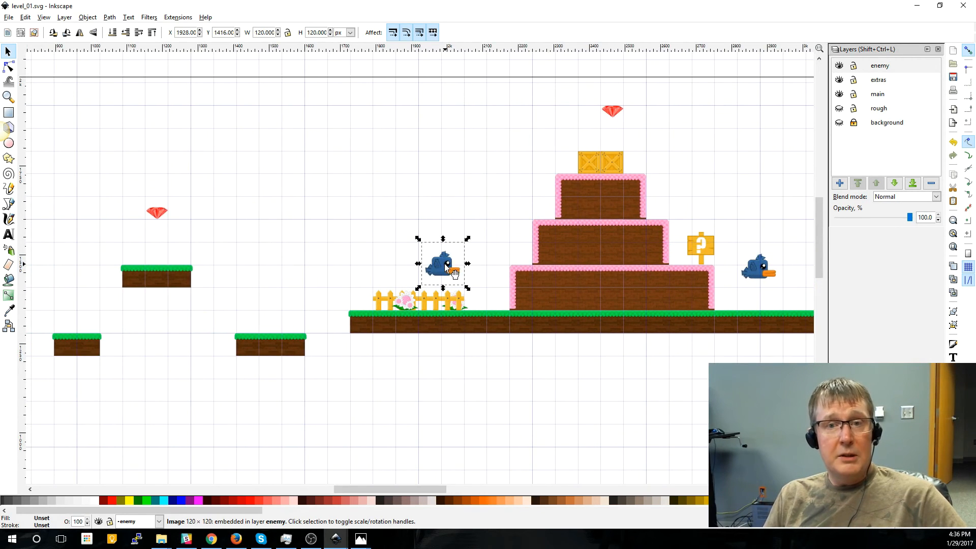
left_click(770, 272)
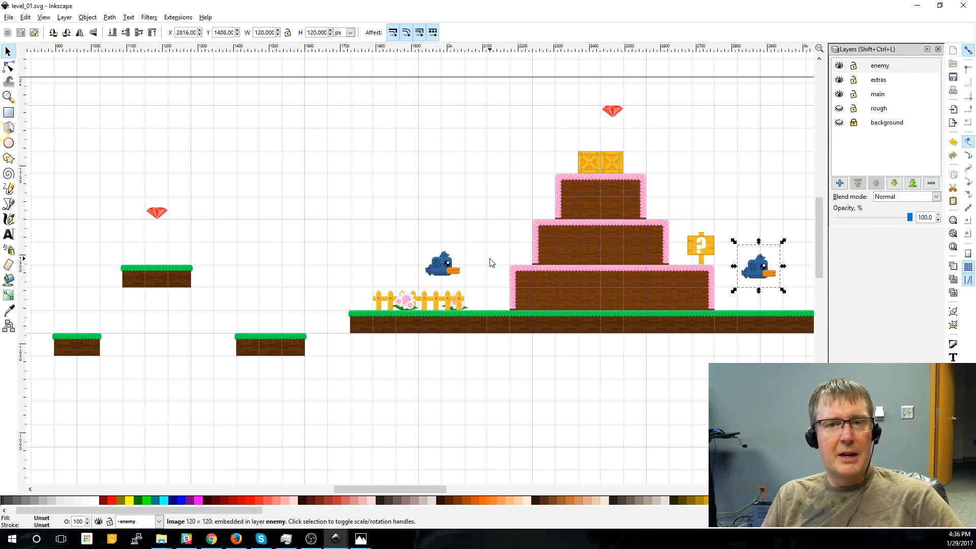
Step: Examine the overall level layout from the starting tree and floating platforms to the upper ledge, and clear the selection
left_click_drag(413, 487, 357, 490)
scroll(196, 173, "up", 2)
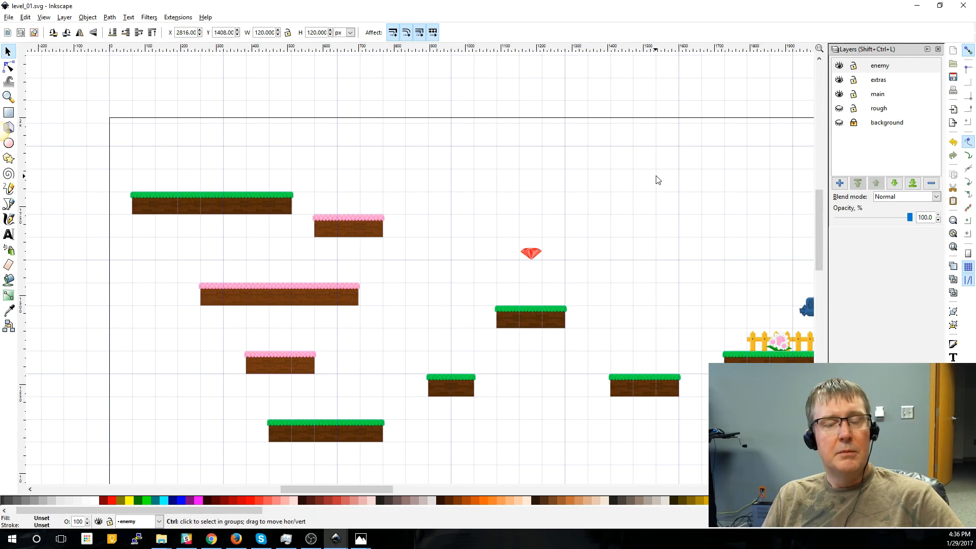
scroll(656, 181, "down", 2)
scroll(656, 181, "down", 2)
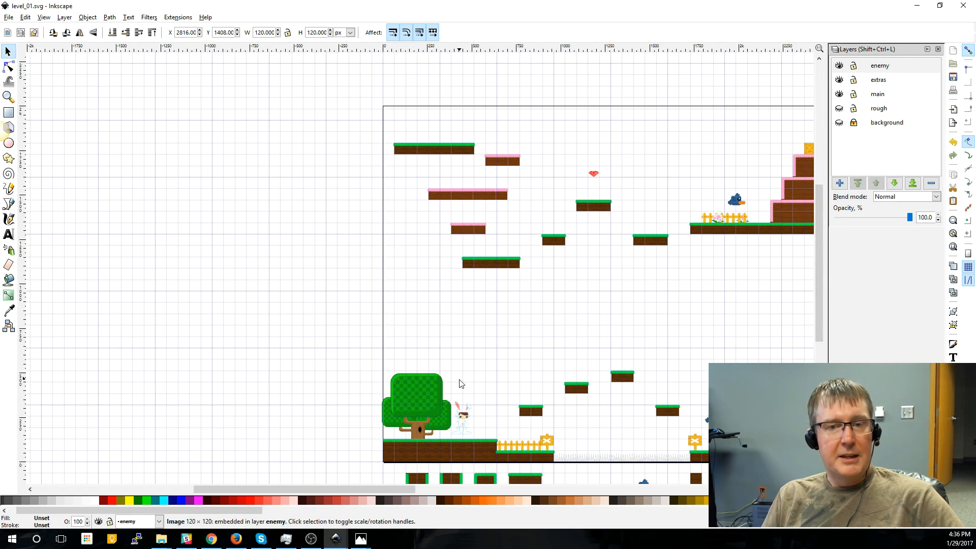
left_click_drag(352, 488, 441, 478)
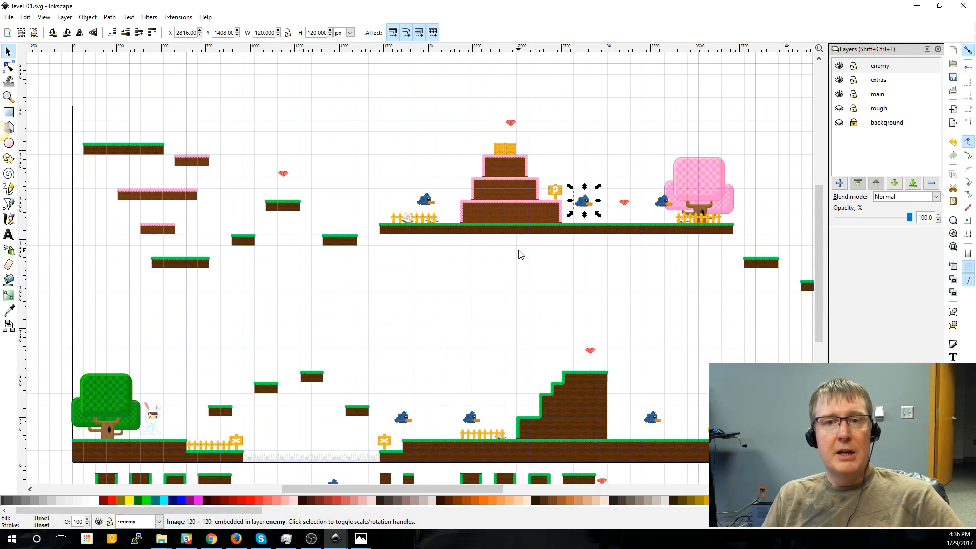
key("Escape")
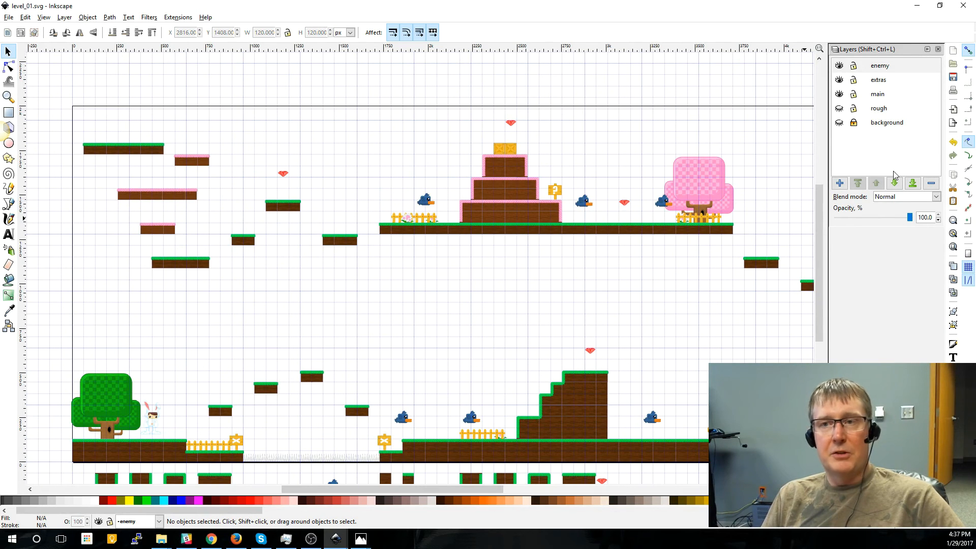
Step: Toggle the extras layer off and on to compare the level with and without its decorations, leaving it visible
left_click(887, 125)
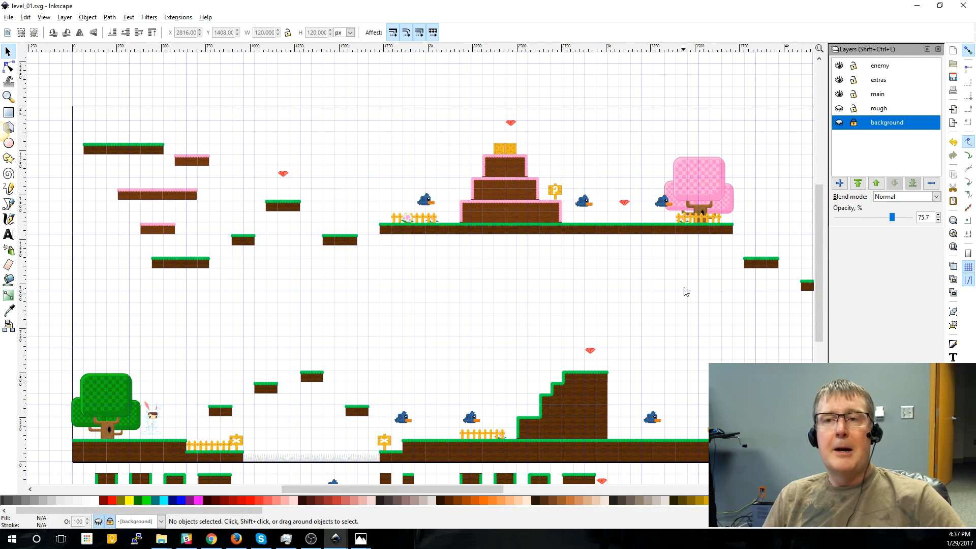
left_click(886, 81)
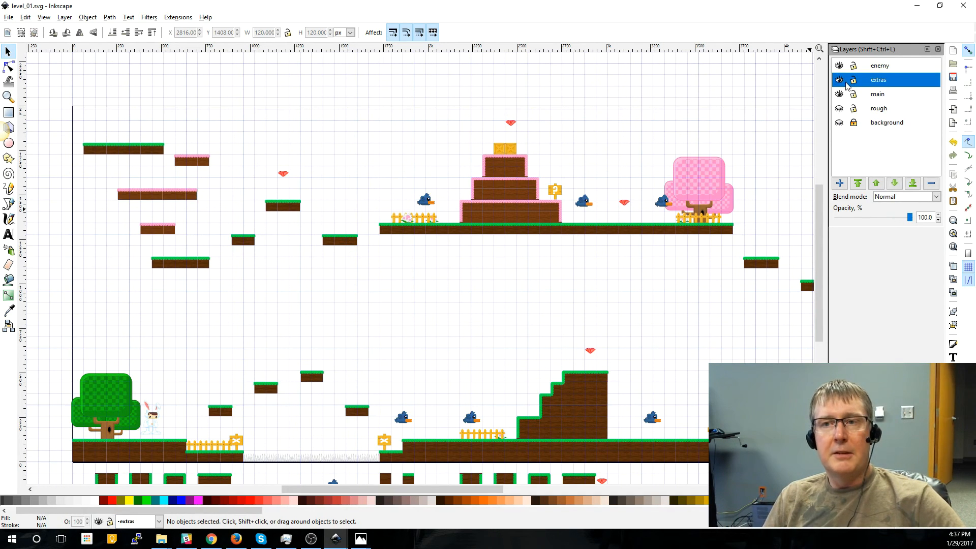
left_click(841, 81)
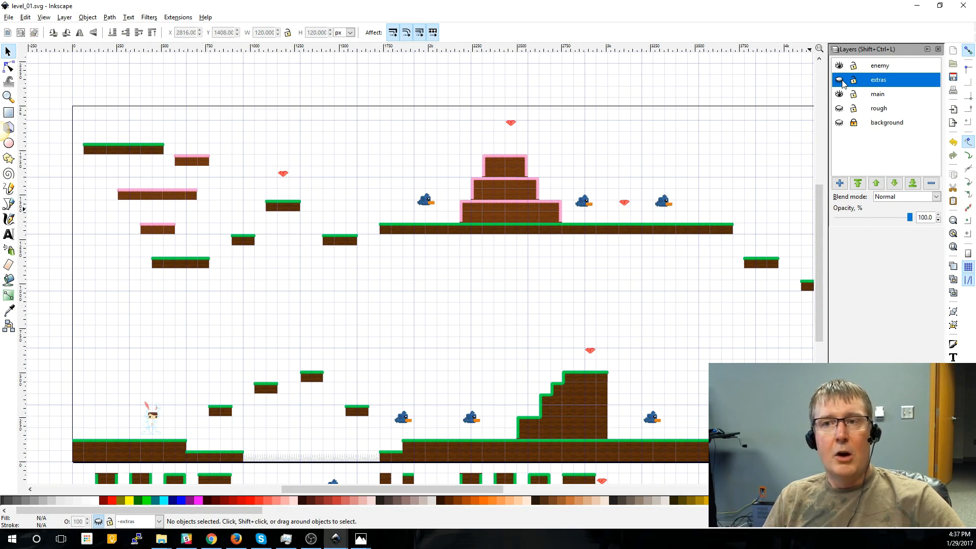
left_click(840, 82)
left_click(842, 81)
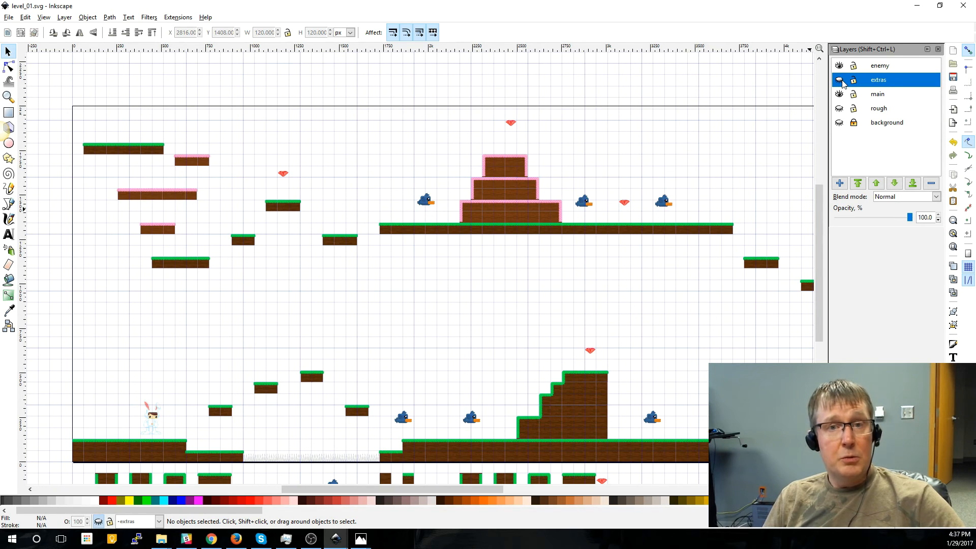
left_click(841, 82)
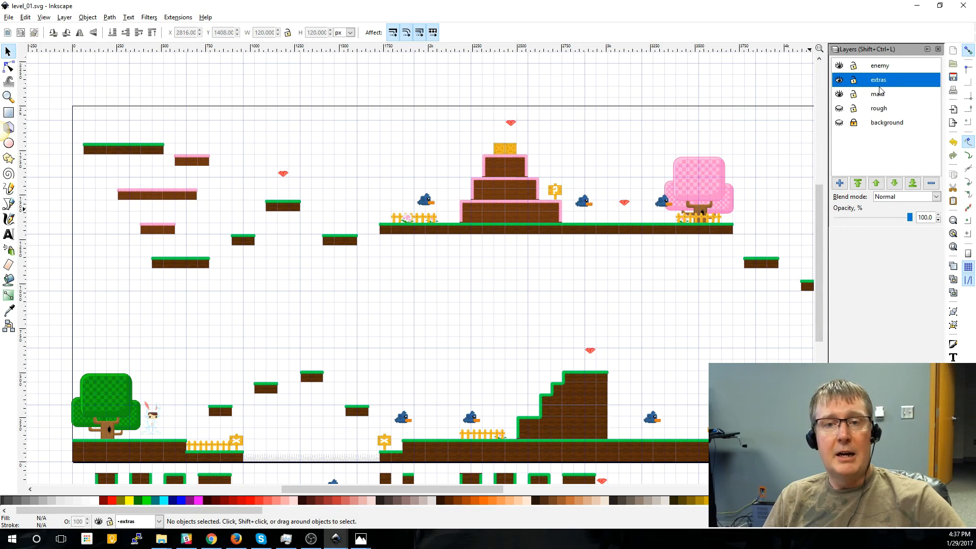
Step: Make the background layer active and visible behind the level
left_click(894, 124)
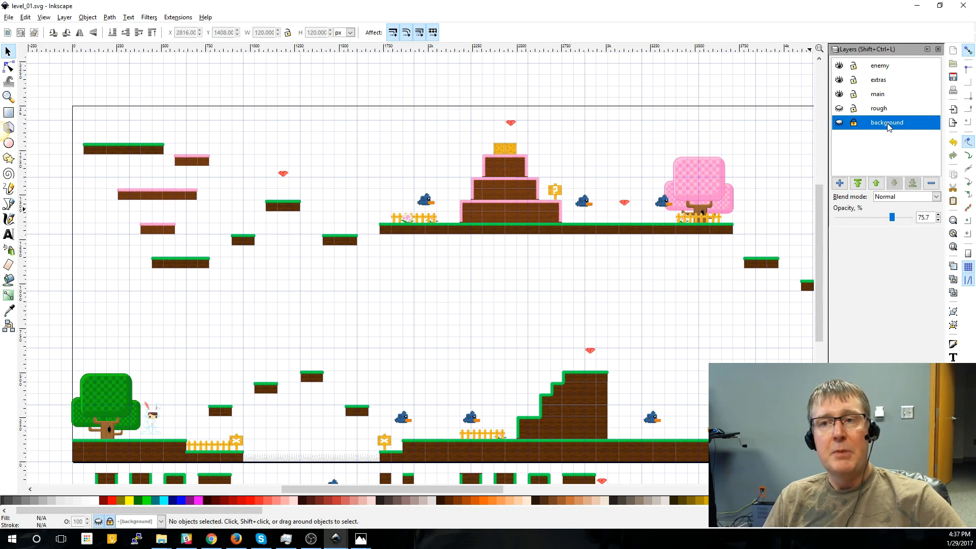
left_click(840, 123)
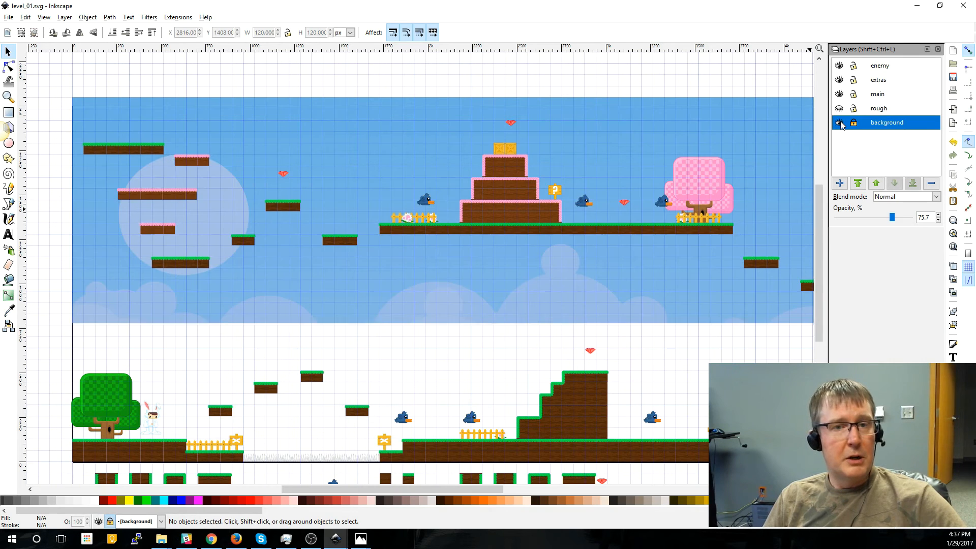